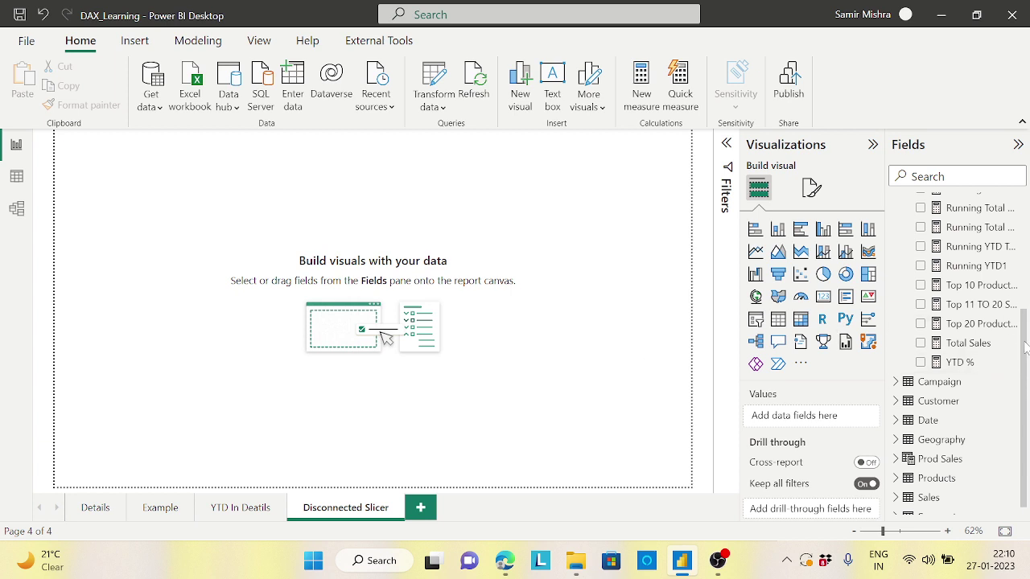
Add a clustered column chart and enlarge it to span the full width of the page's lower part.
left_click_drag(1025, 347, 1027, 227)
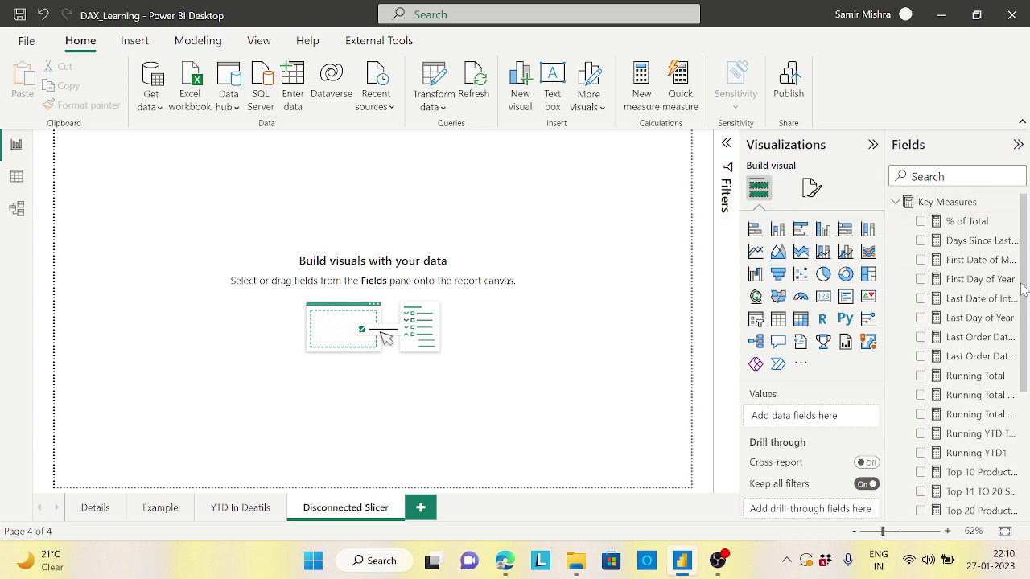
left_click_drag(1026, 294, 1026, 387)
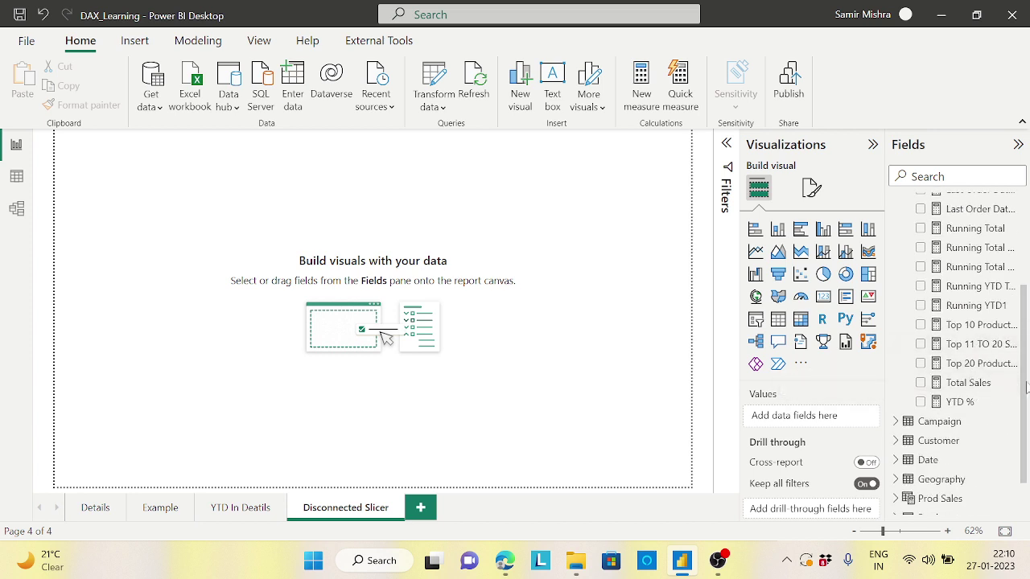
left_click_drag(1026, 370, 1026, 278)
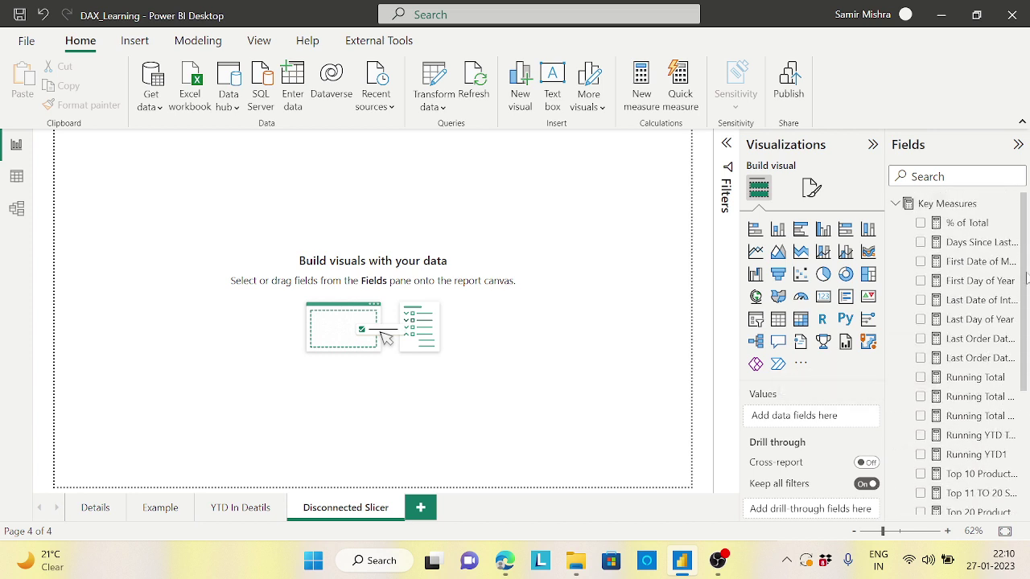
left_click(895, 204)
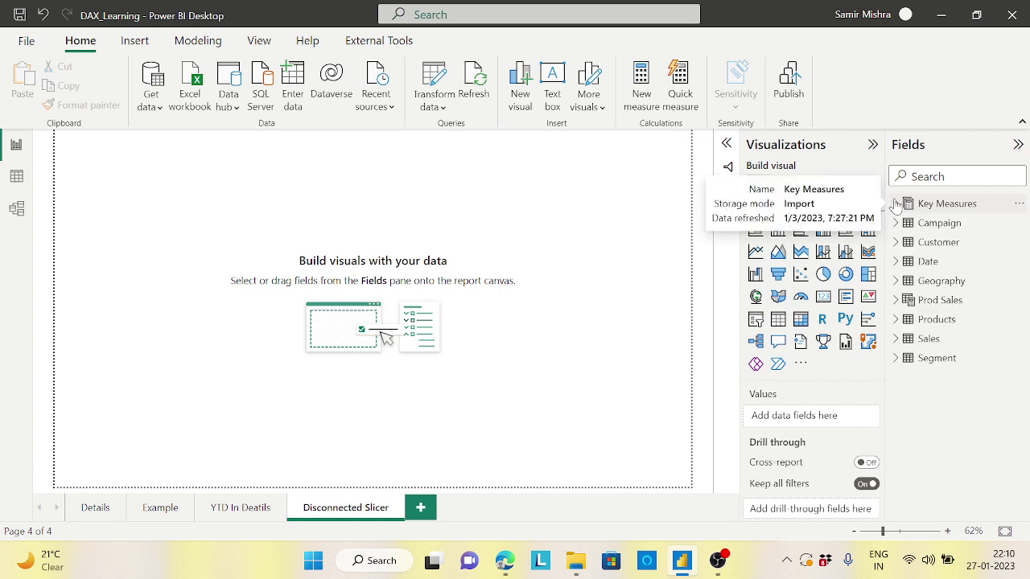
left_click(822, 230)
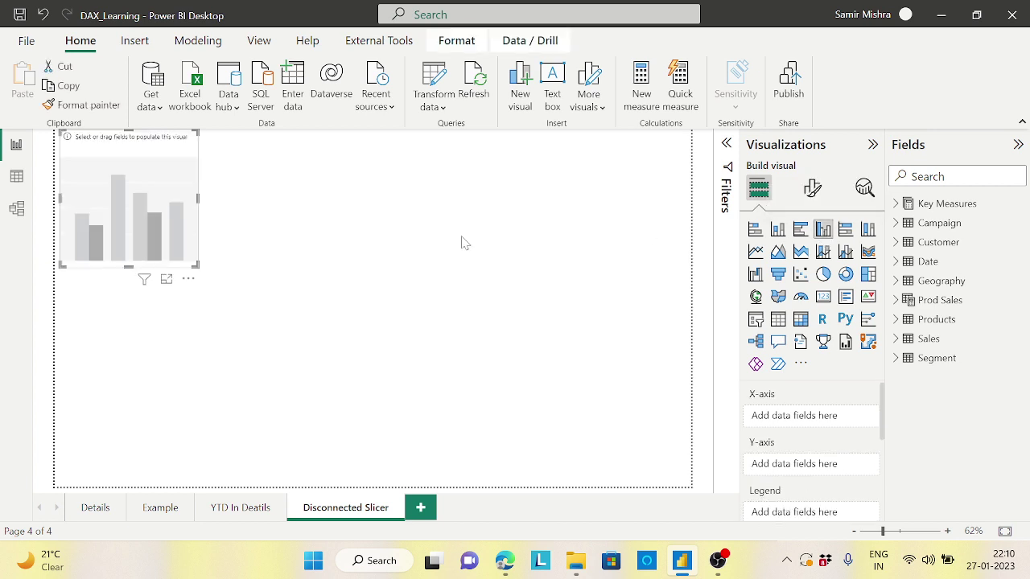
left_click_drag(164, 177, 159, 294)
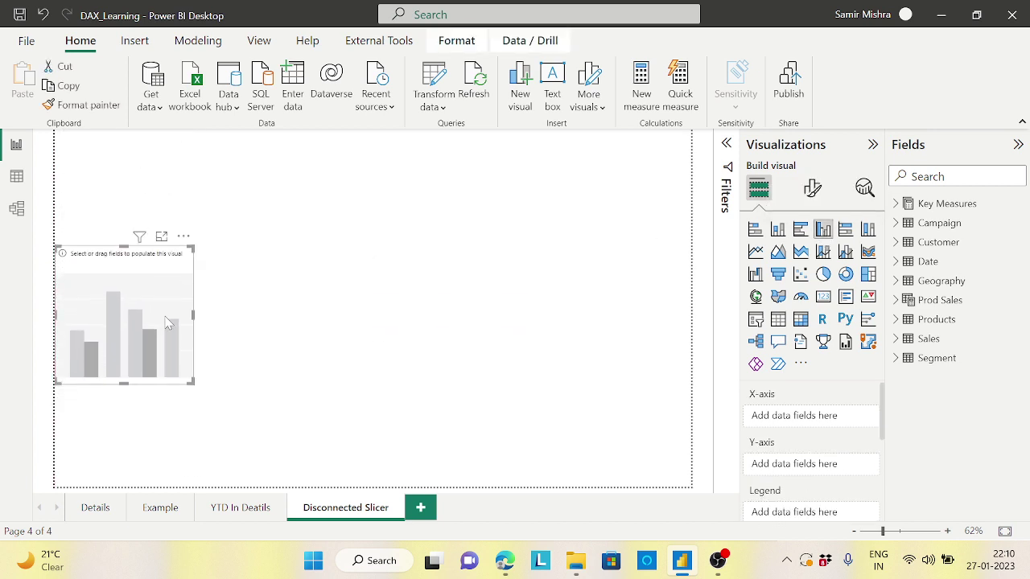
left_click_drag(191, 381, 689, 495)
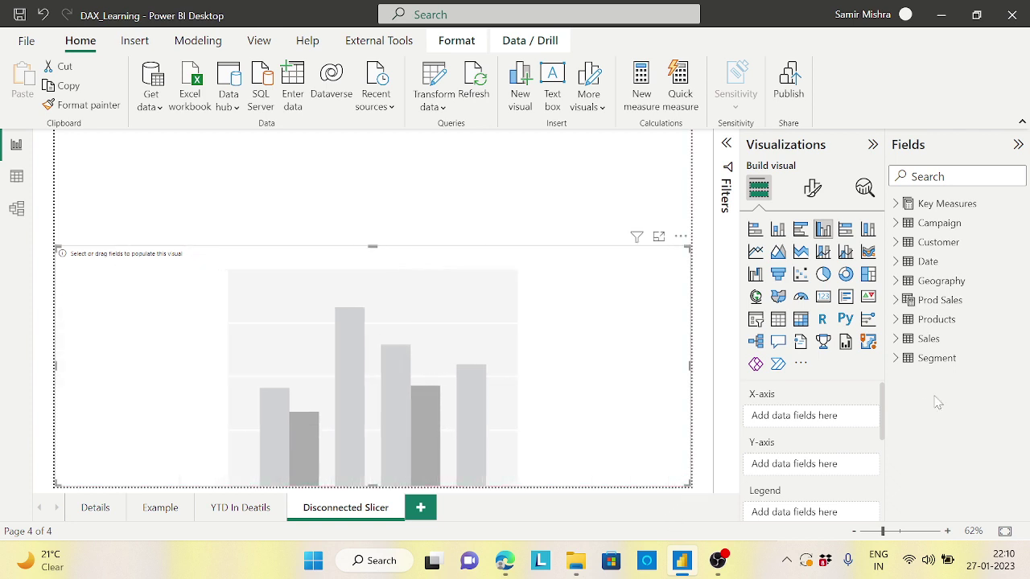
Plot the Total Sales measure on the chart's Y-axis against Segment from the Products table on the X-axis.
left_click(897, 242)
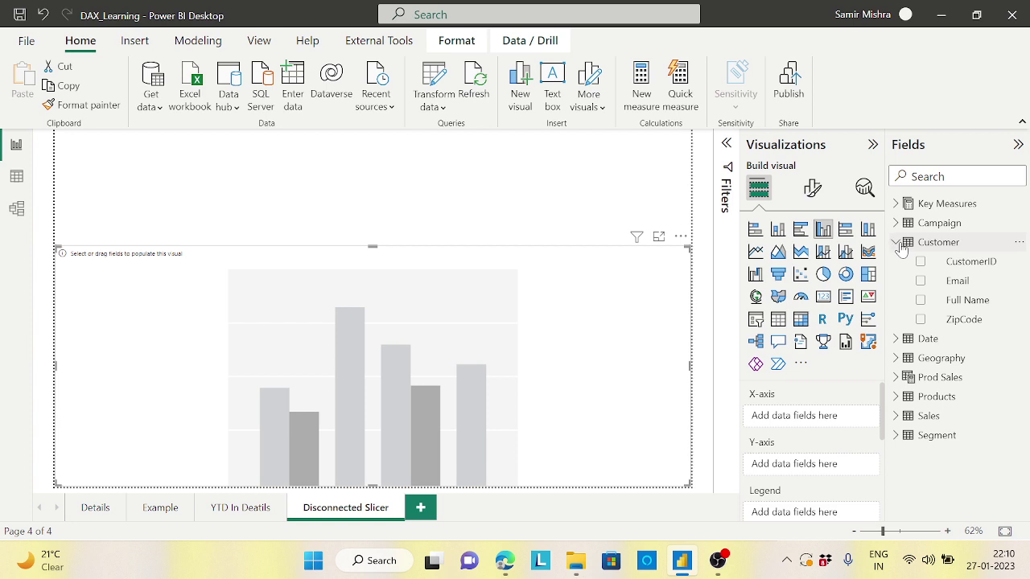
left_click(896, 242)
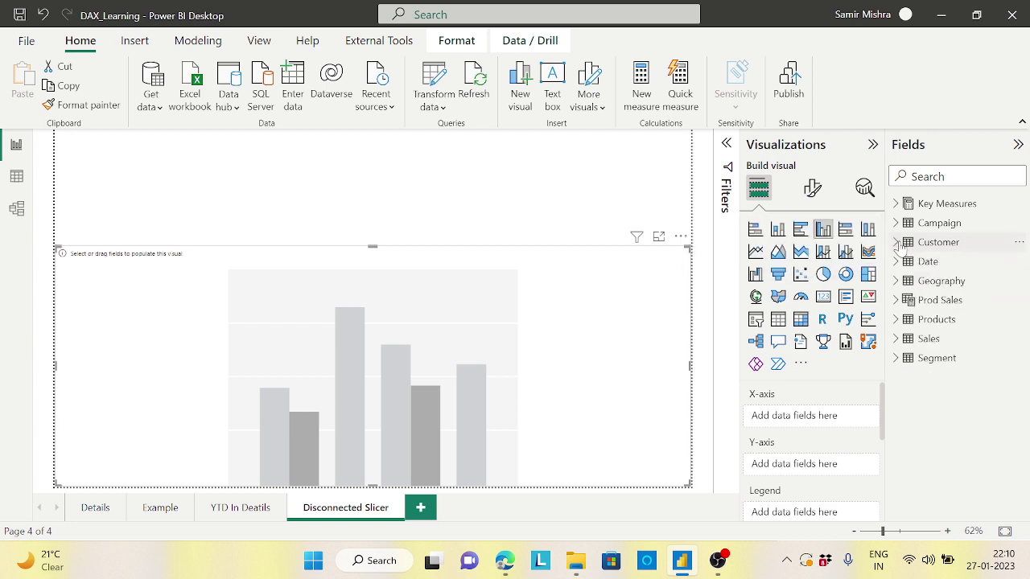
left_click(897, 320)
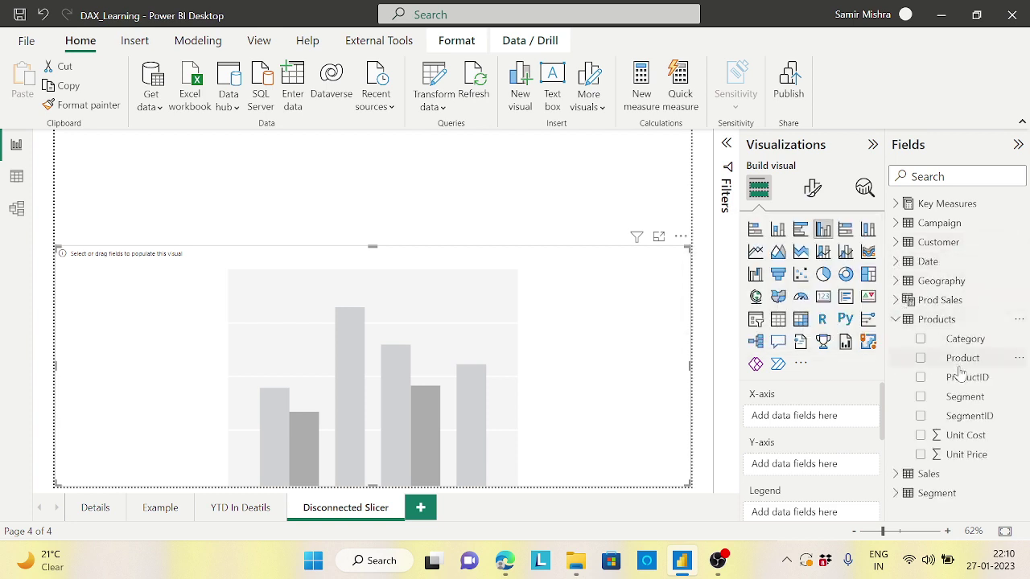
left_click_drag(943, 406, 804, 415)
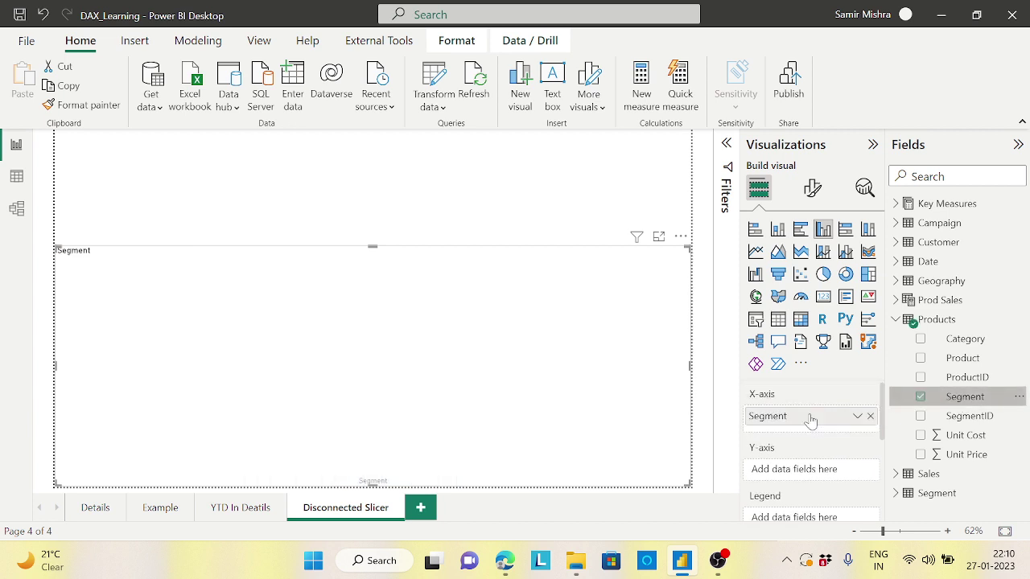
left_click(903, 206)
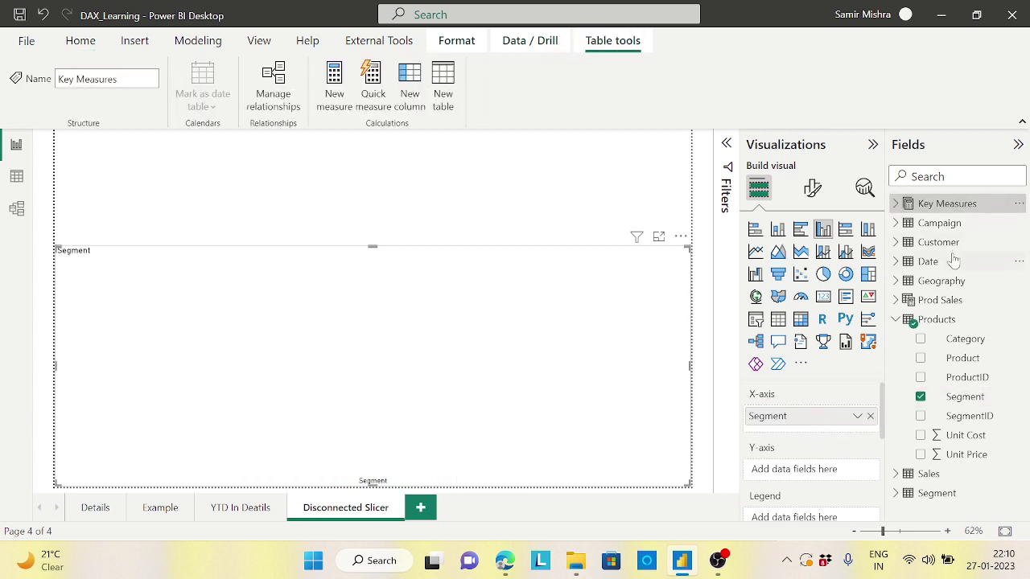
left_click(896, 204)
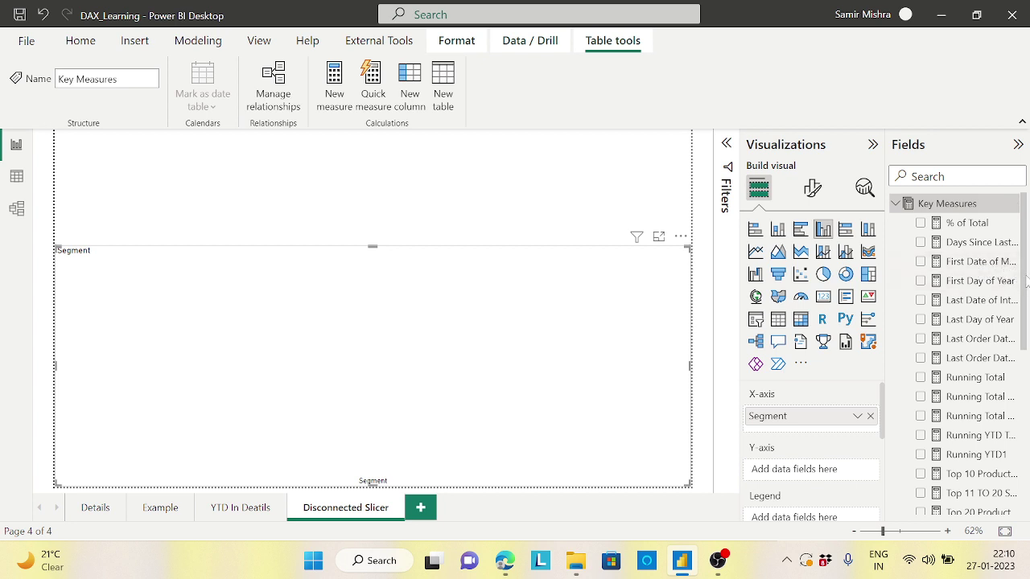
scroll(1026, 278, "down", 5)
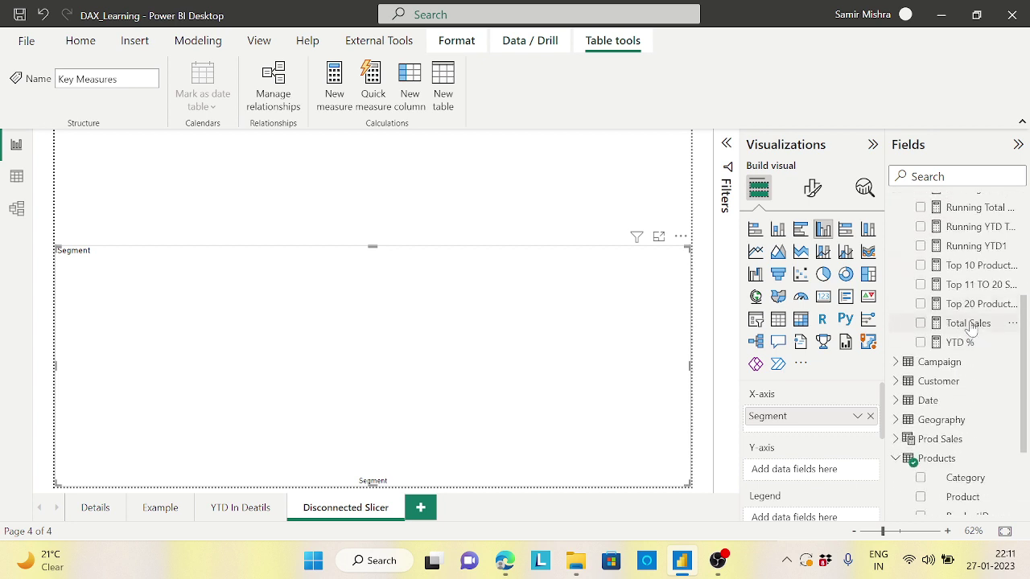
left_click_drag(970, 325, 819, 474)
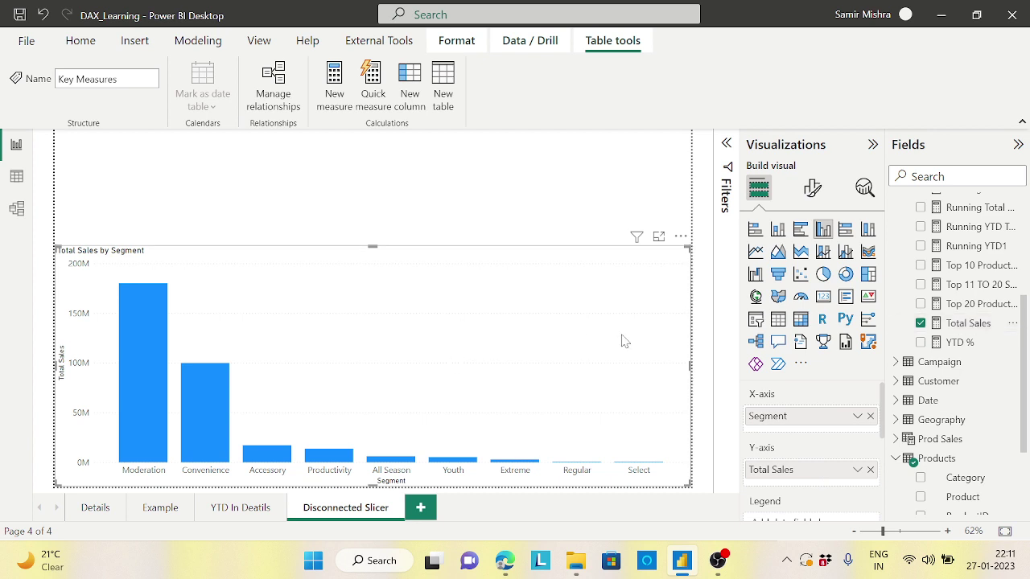
Sort the column chart's axis by Segment in ascending order.
left_click(681, 237)
mouse_move(724, 331)
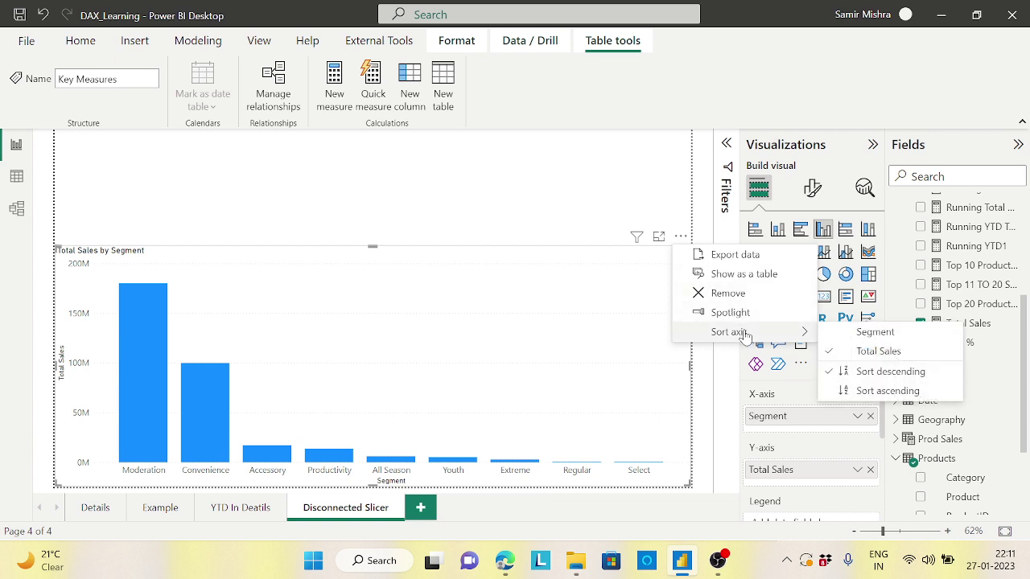
left_click(886, 393)
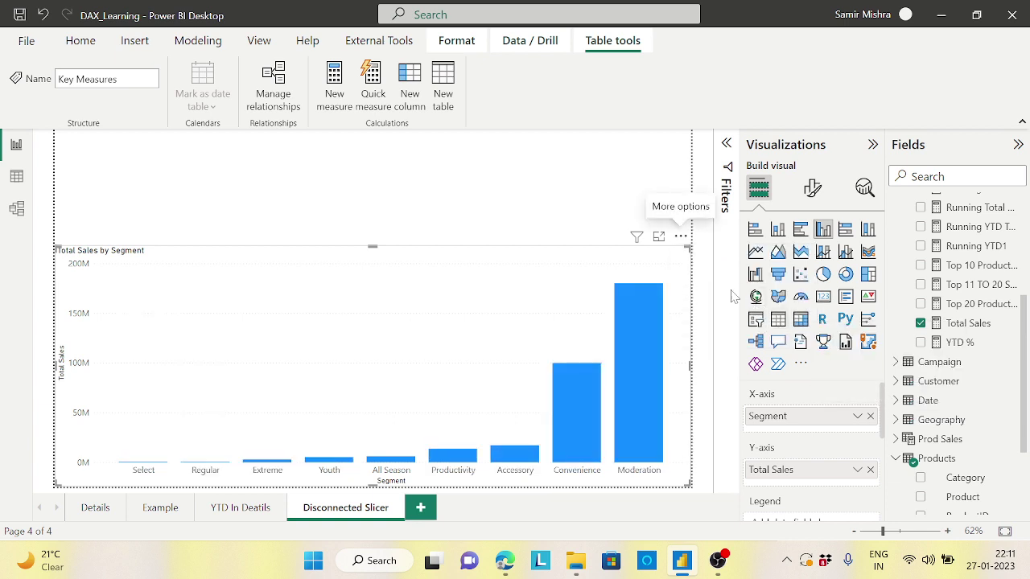
left_click(681, 237)
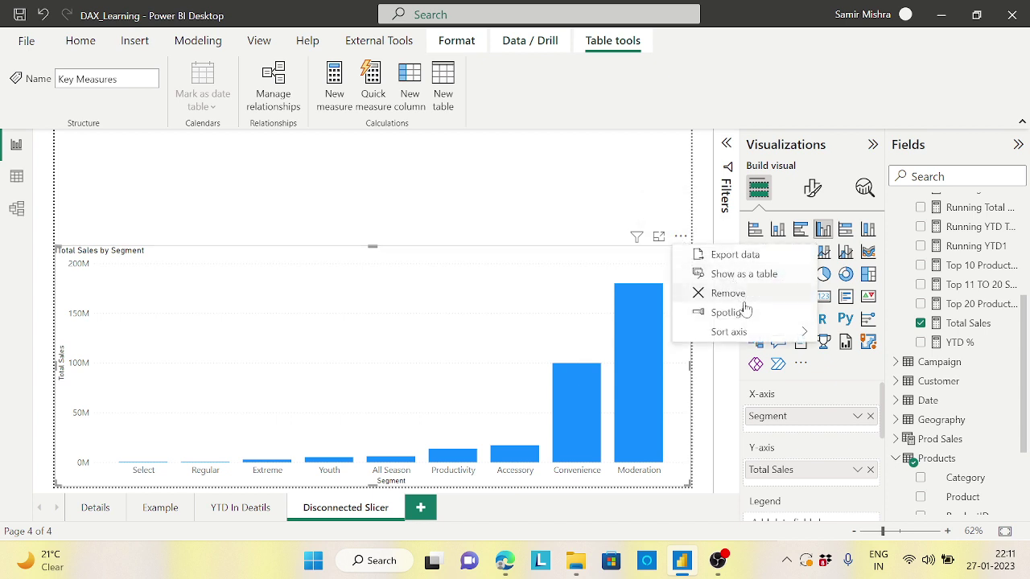
mouse_move(753, 332)
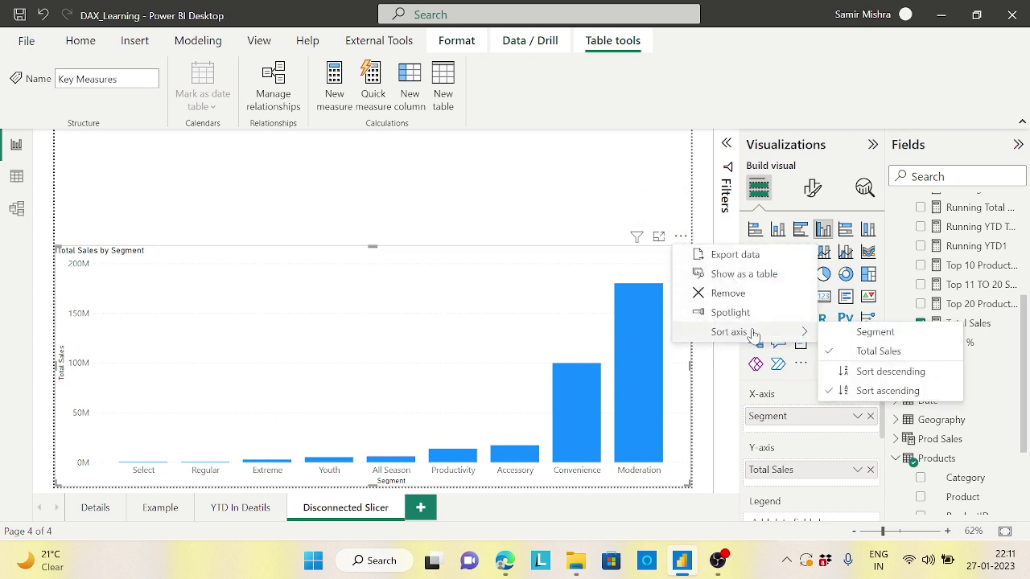
left_click(885, 333)
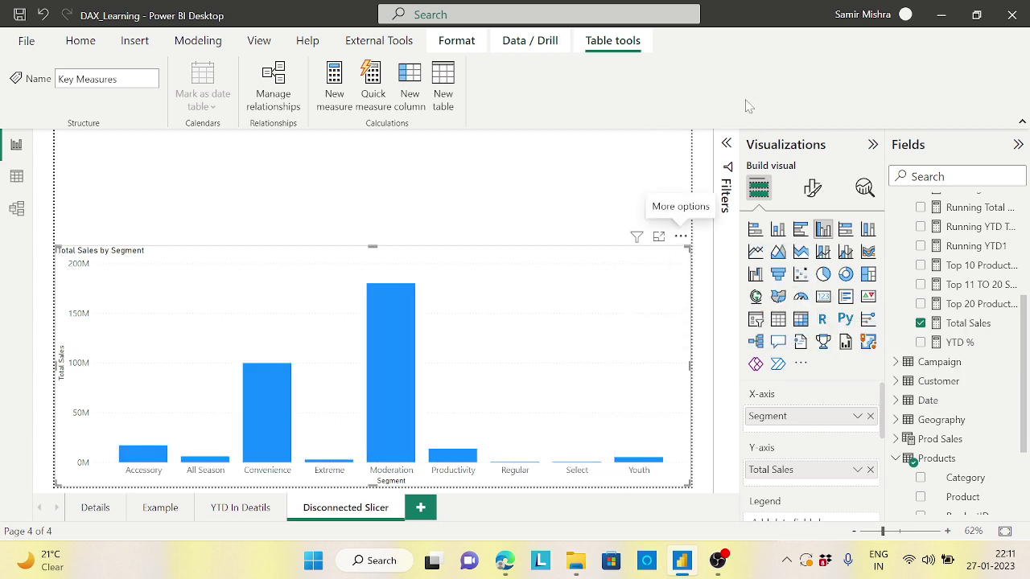
Add a slicer on the Products table's Segment field and shorten it to fit above the column chart.
left_click(444, 177)
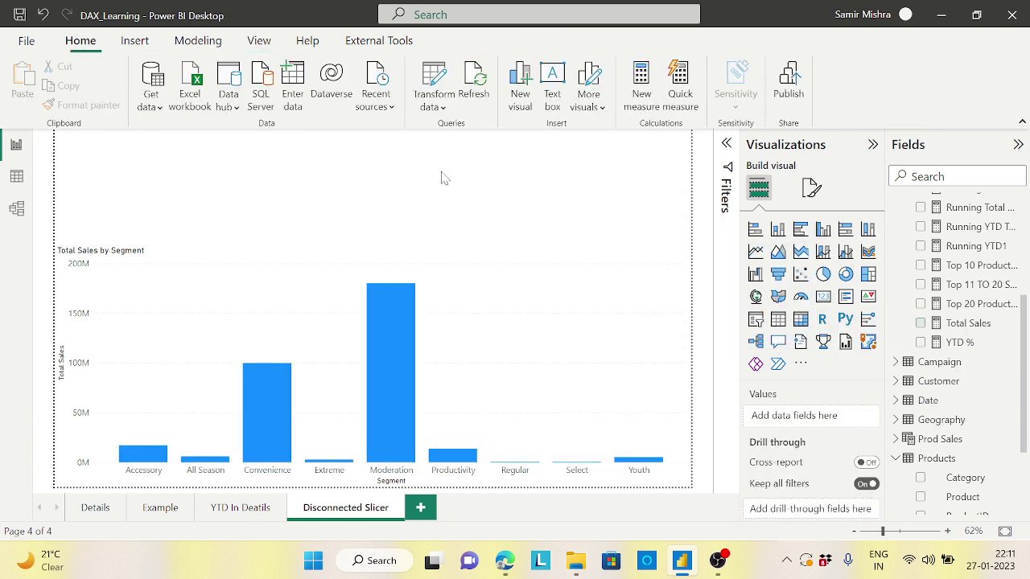
left_click(757, 321)
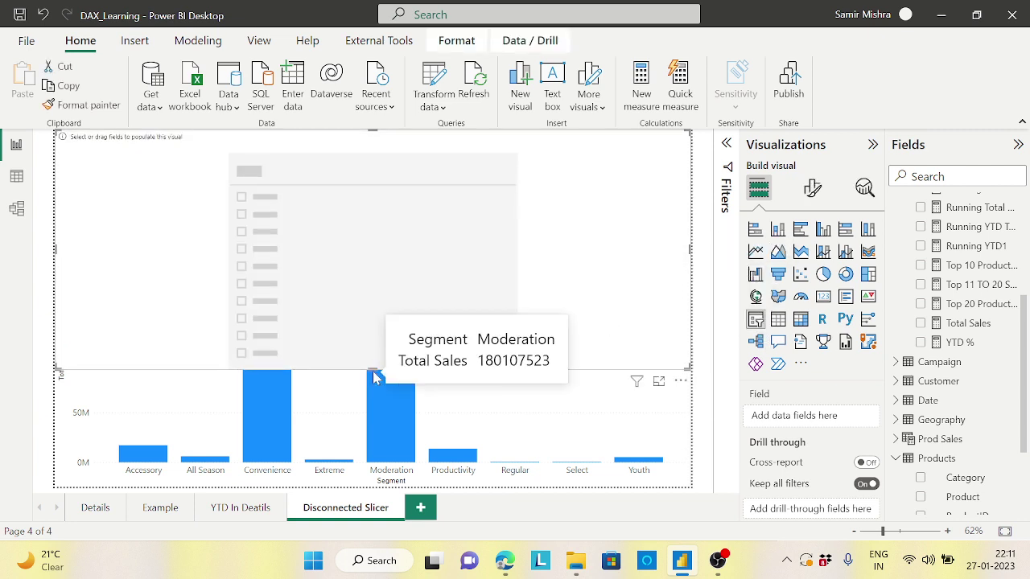
left_click_drag(373, 369, 421, 235)
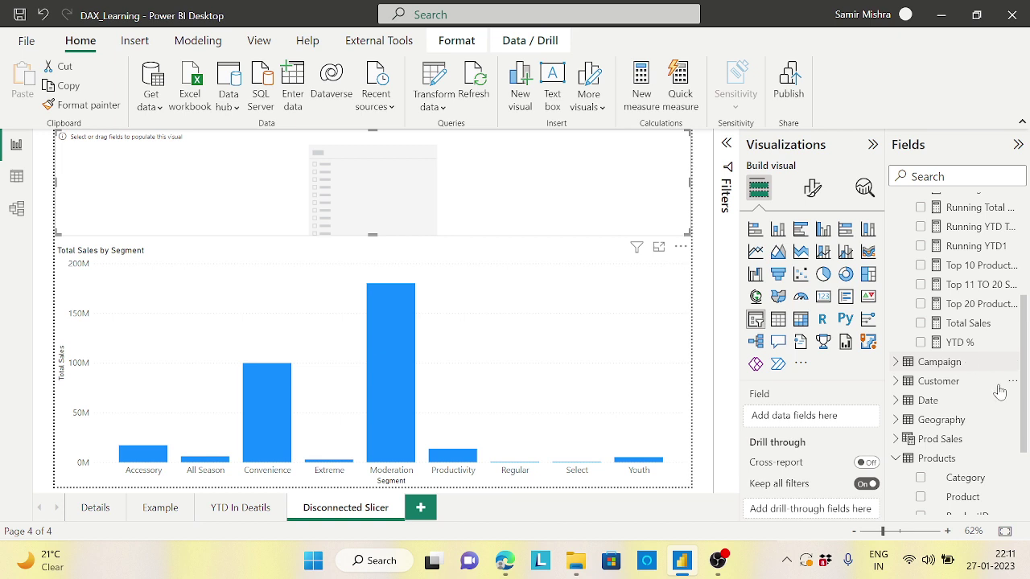
left_click_drag(1023, 409, 1025, 436)
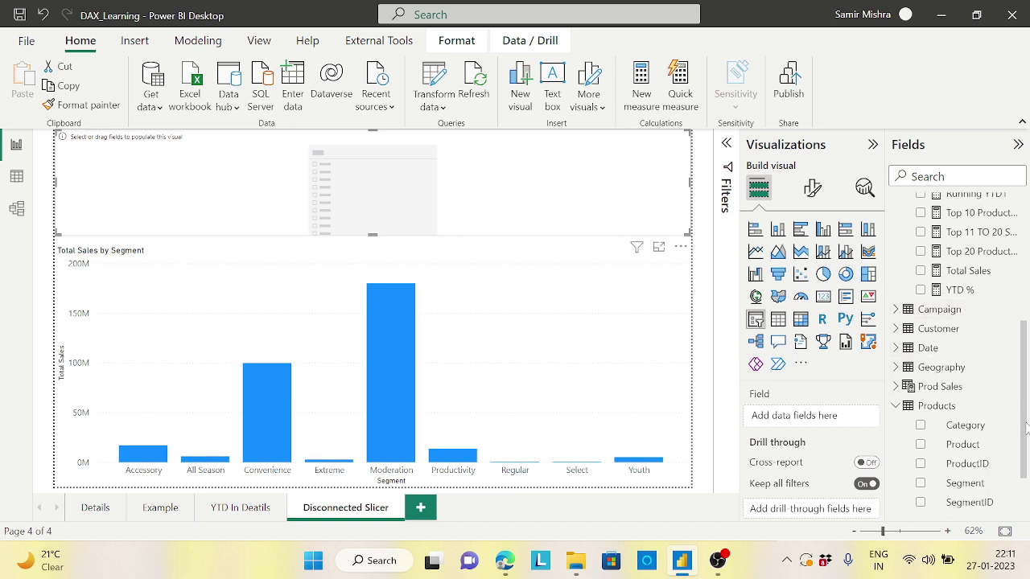
left_click_drag(957, 483, 829, 421)
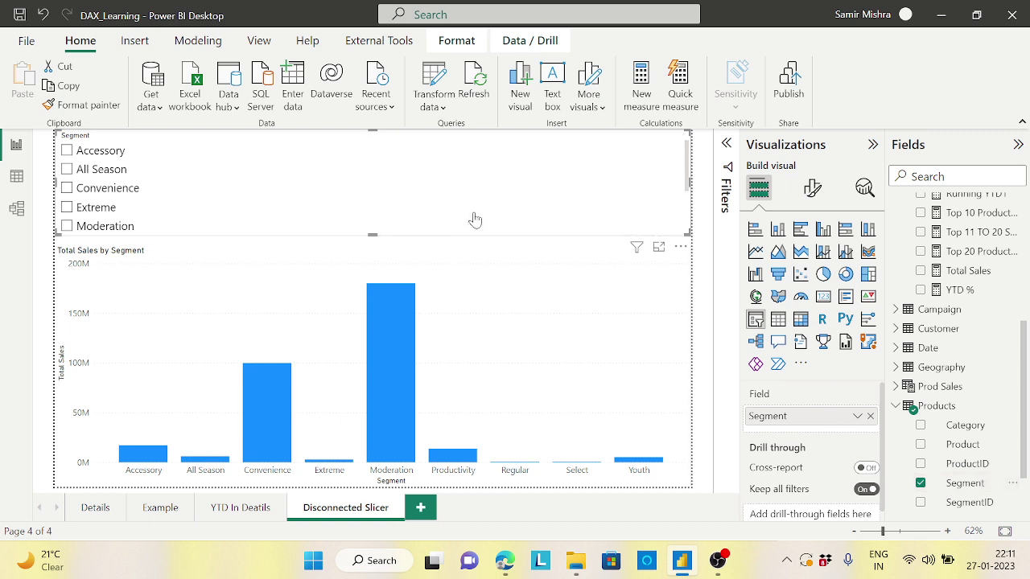
Change the Segment slicer's style from a vertical list to Tile.
left_click(815, 193)
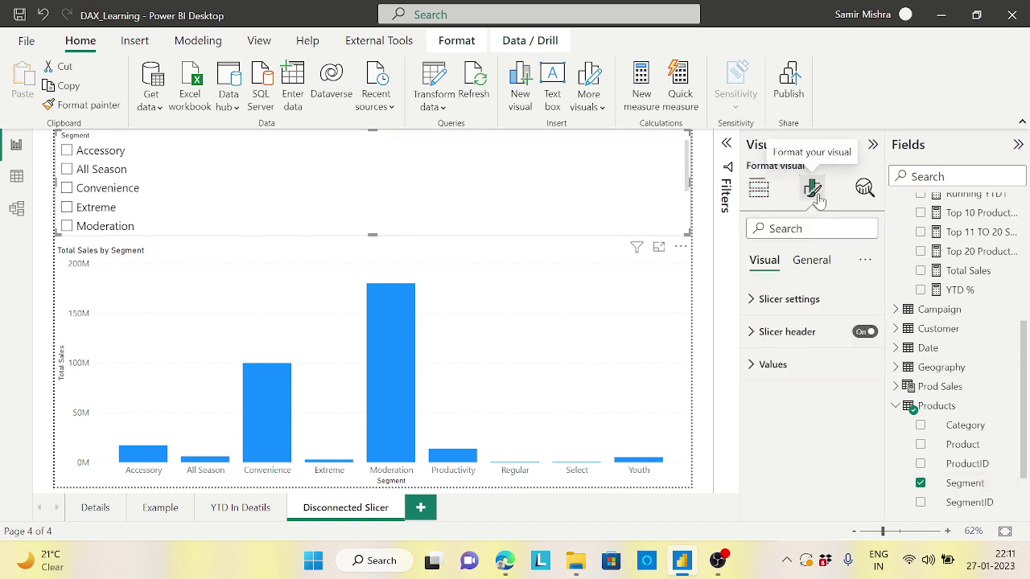
left_click(780, 304)
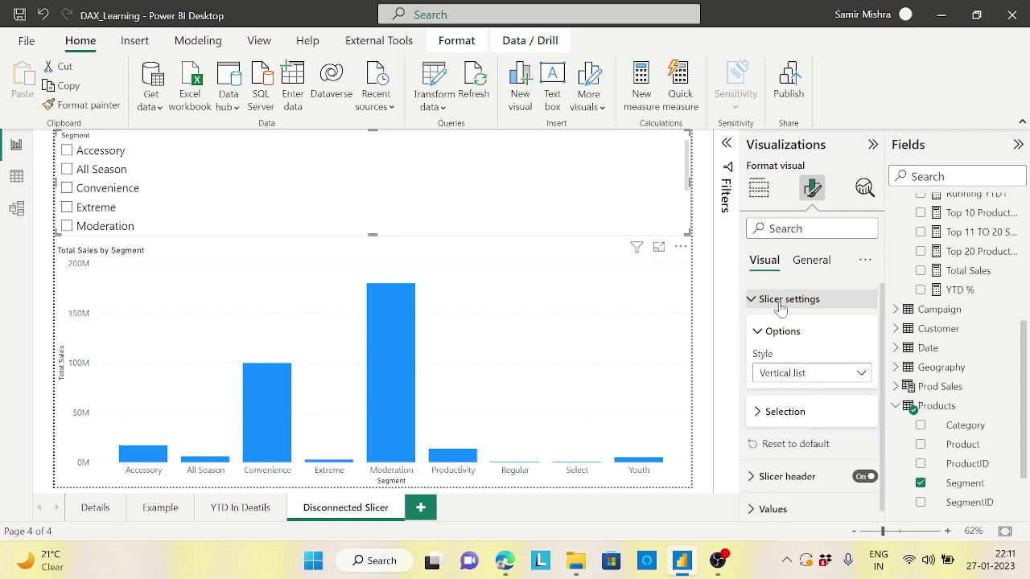
left_click(857, 375)
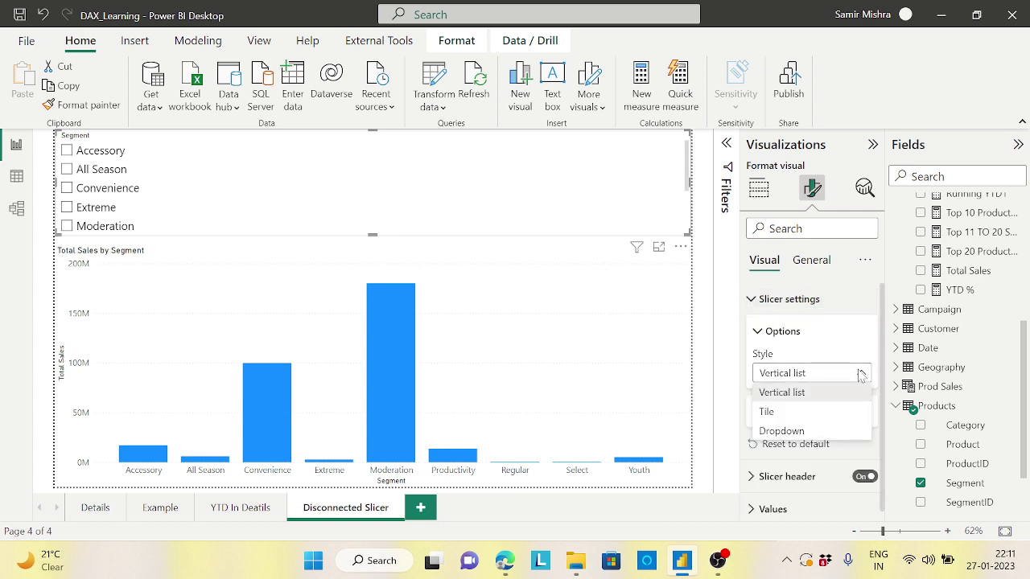
left_click(770, 413)
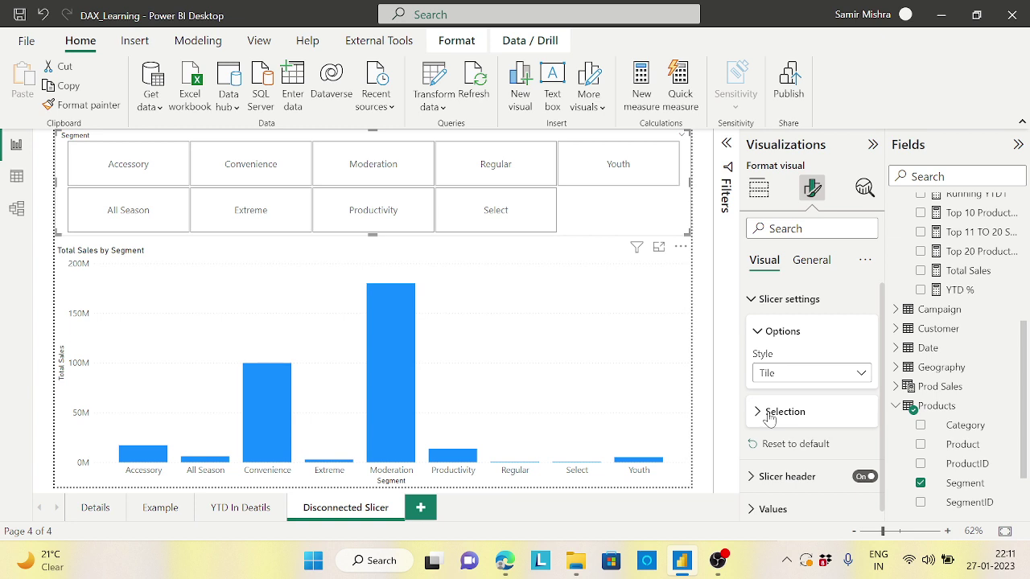
left_click(754, 300)
Set the background color of the slicer's values to the blue theme color.
left_click(753, 365)
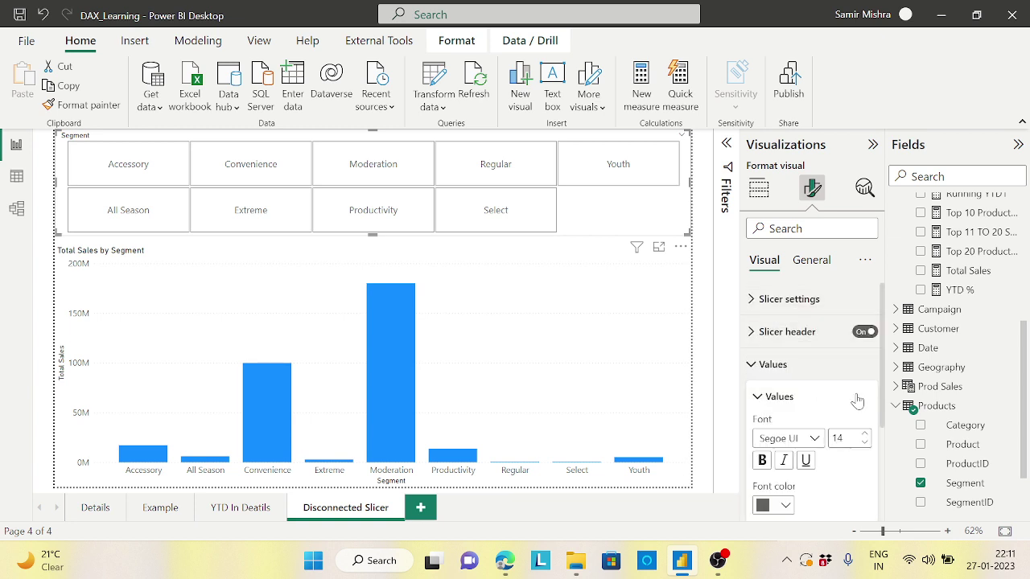
left_click_drag(883, 379, 888, 494)
left_click(793, 499)
left_click(784, 473)
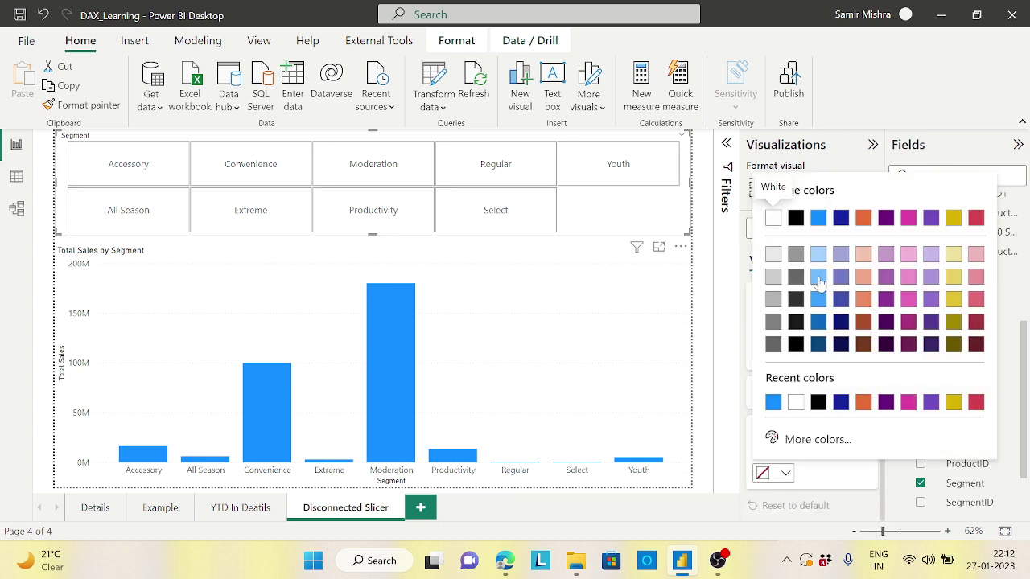
left_click(818, 218)
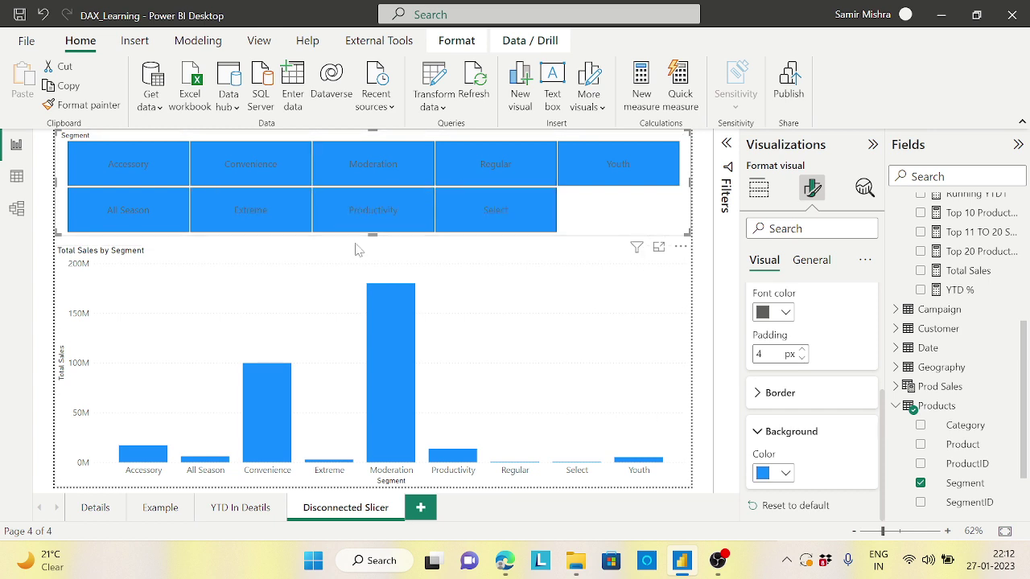
Filter the chart to the Convenience segment with the slicer, and examine the Products and Sales relationship in the data model.
left_click(268, 178)
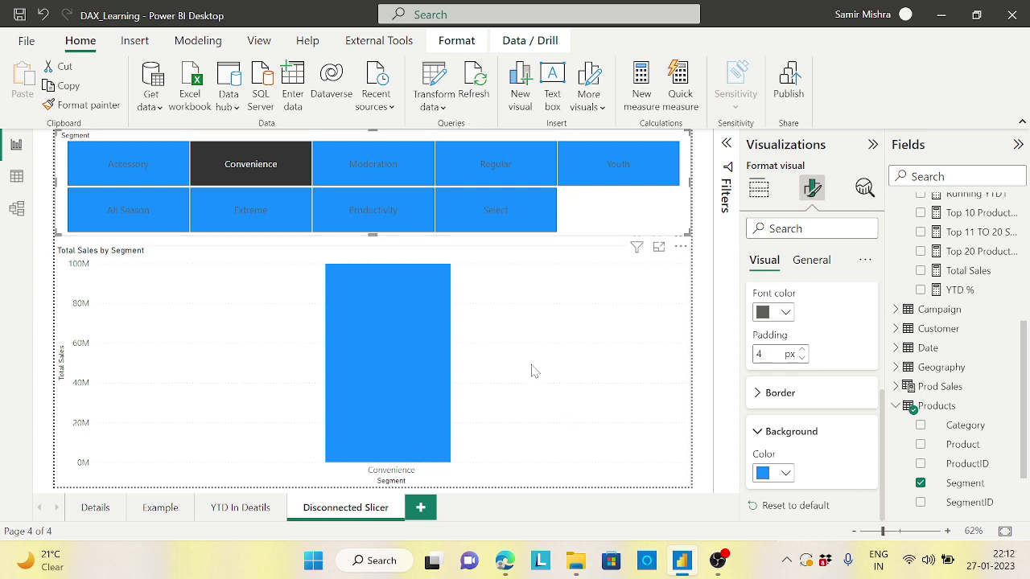
left_click(16, 208)
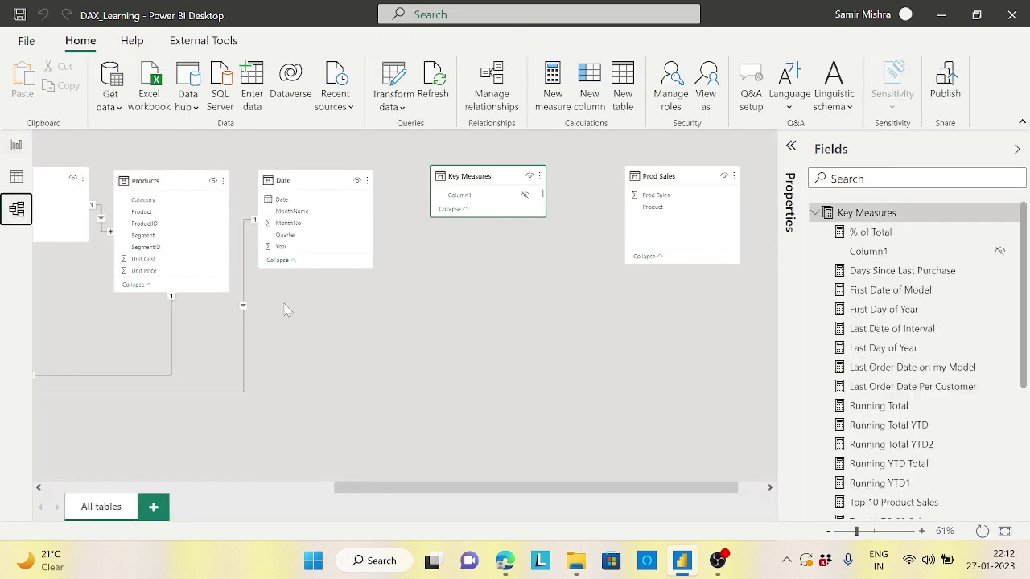
left_click_drag(478, 488, 303, 490)
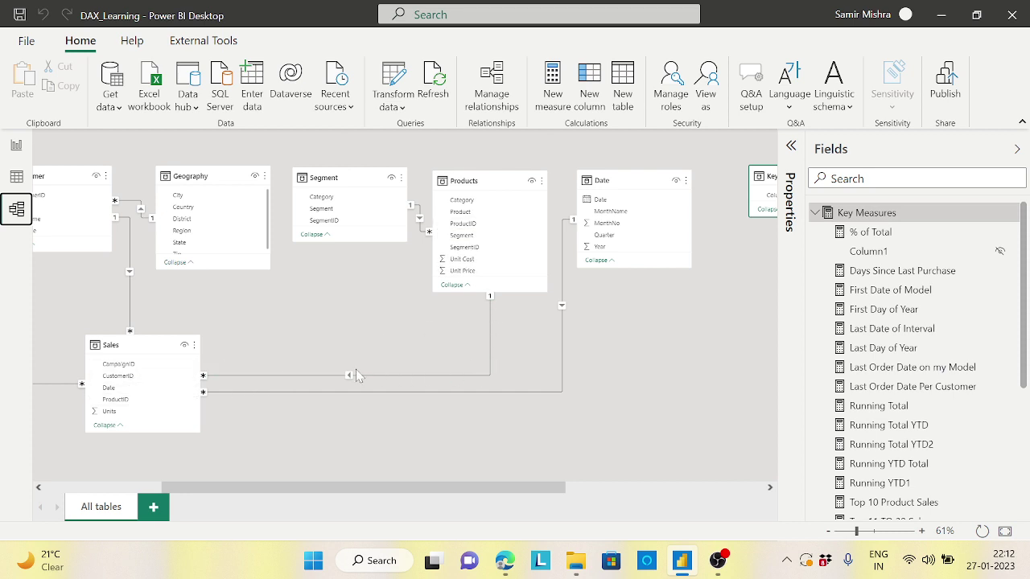
Return to the report page, filter the chart to the Moderation segment with the slicer, and clear the selection.
left_click(16, 145)
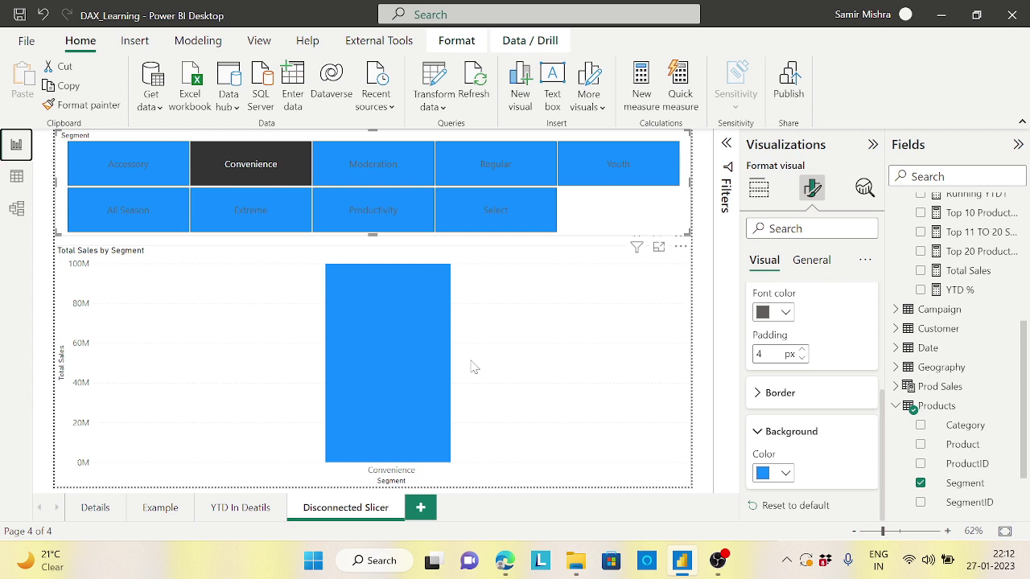
left_click(372, 169)
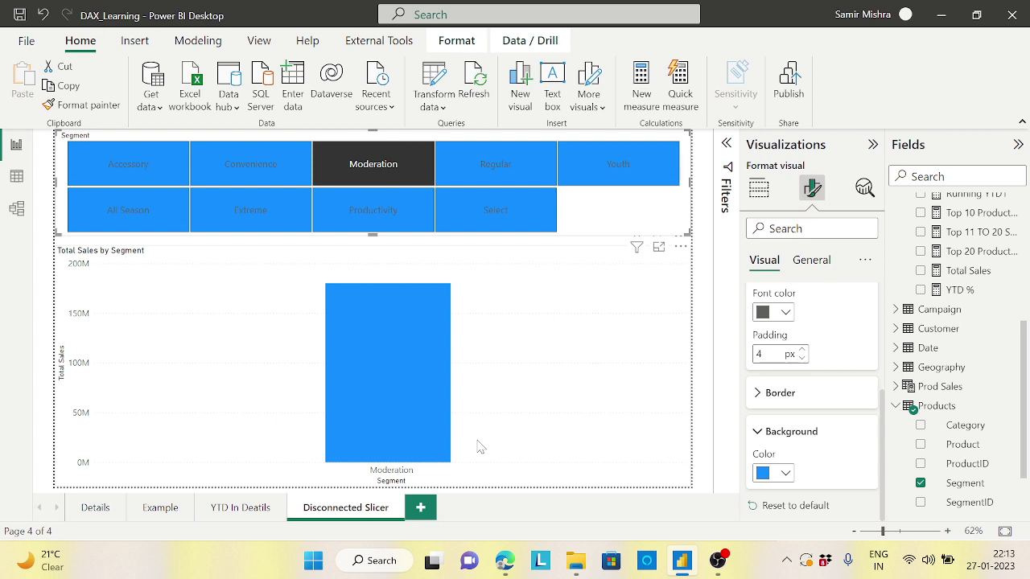
left_click(404, 173)
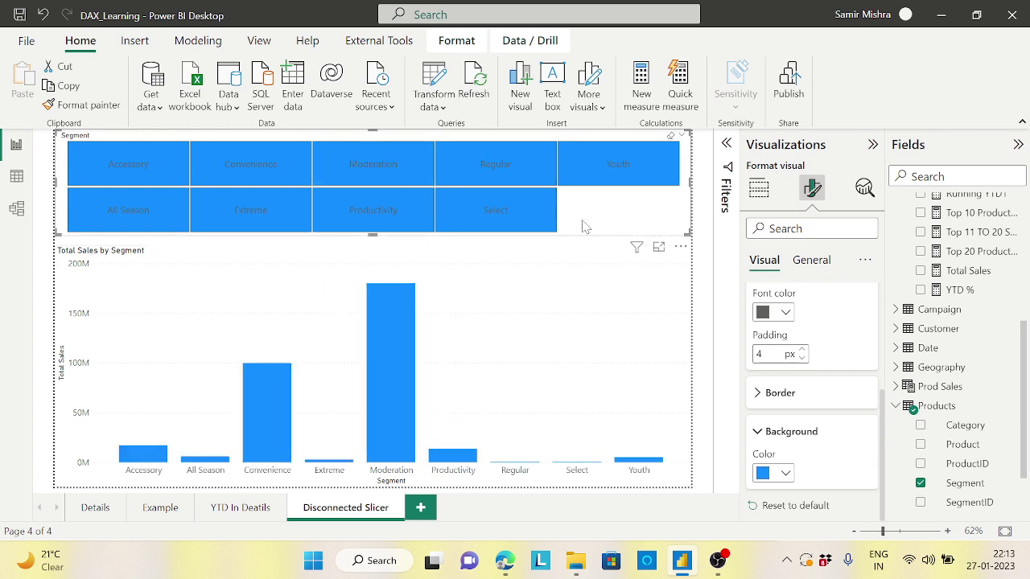
Create a calculated table defined as Segment Slicer = VALUES(Products[Segment]).
left_click(17, 210)
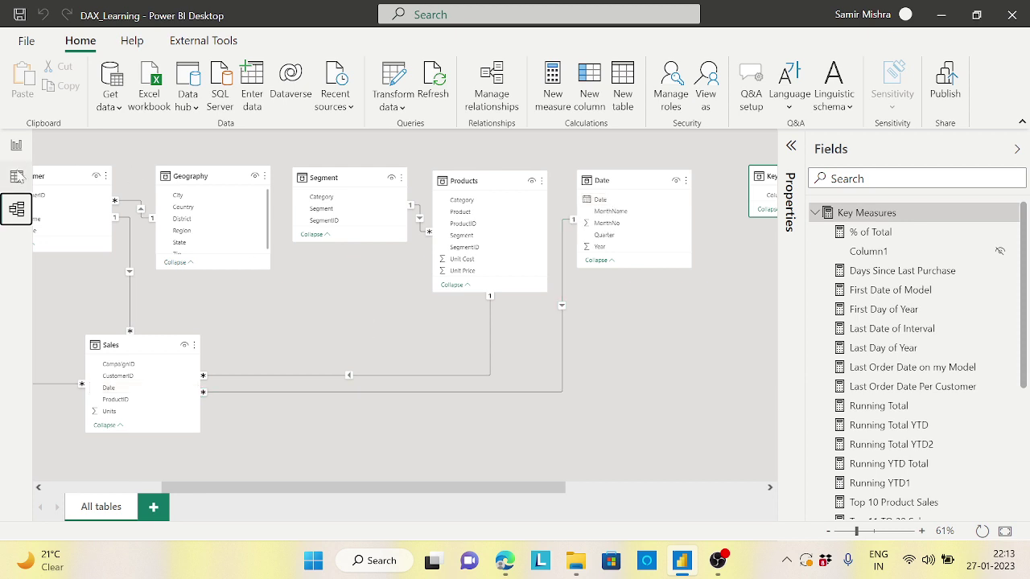
left_click(17, 180)
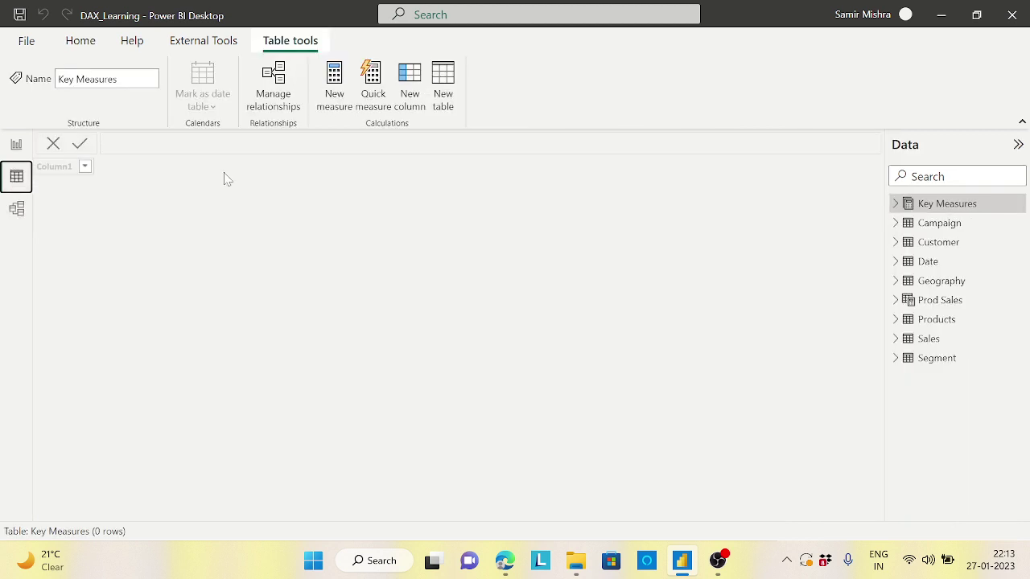
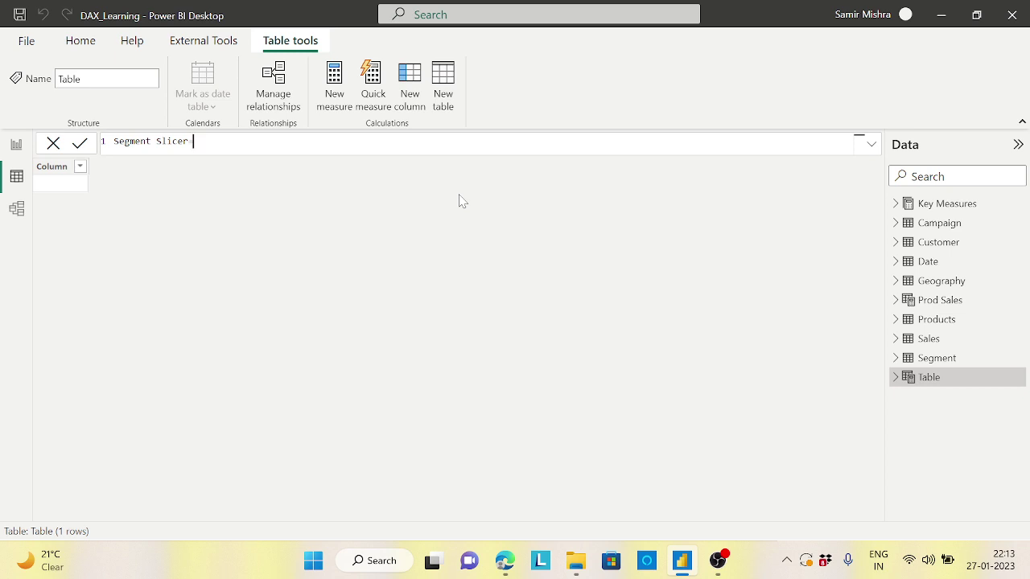
type("valu")
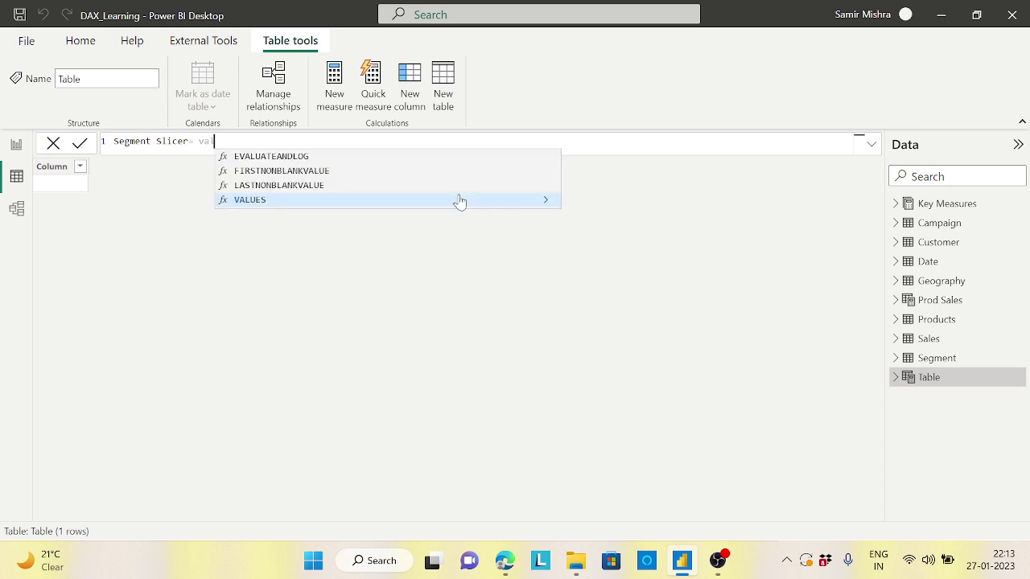
type("es")
key("Tab")
type("seg")
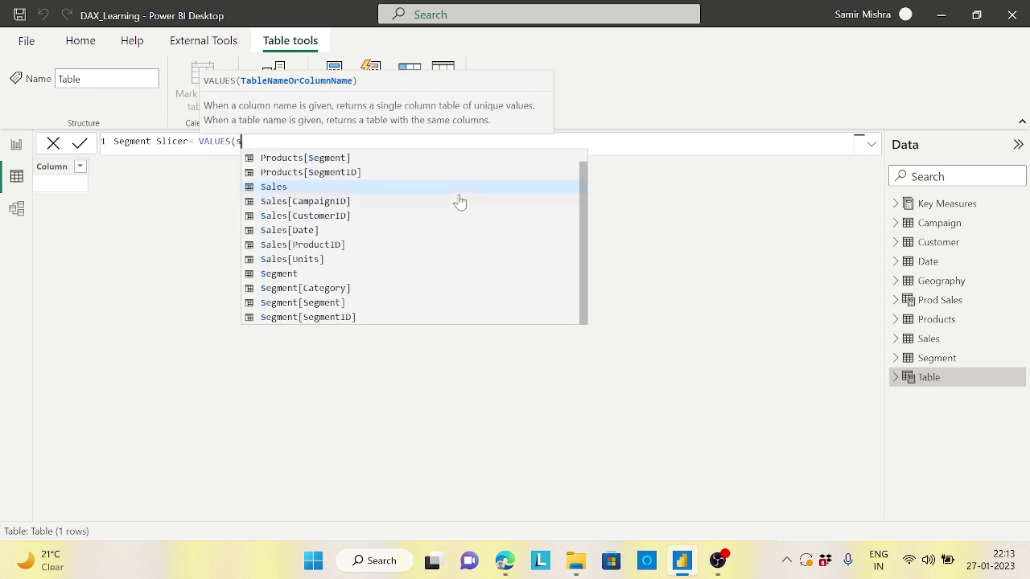
left_click(355, 157)
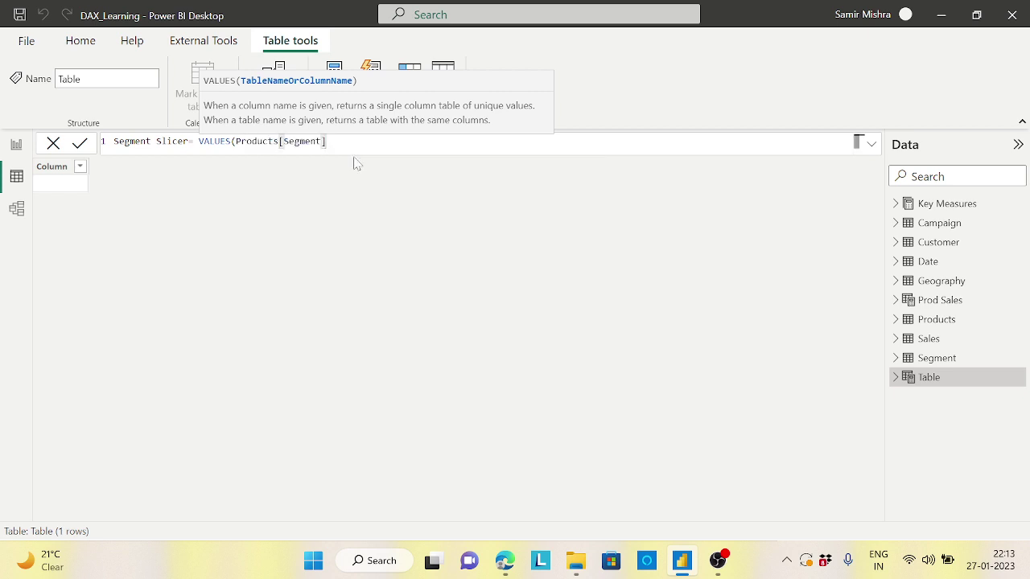
type(")")
key("Return")
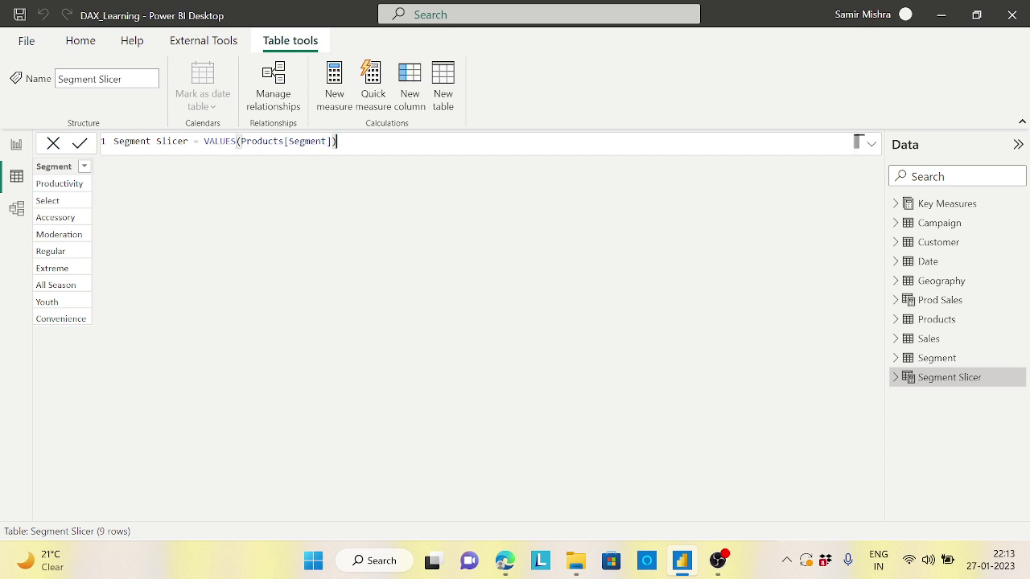
Review the Segment Slicer table's formula and check whether the table has any relationships in the data model.
left_click_drag(204, 141, 332, 141)
left_click(245, 141)
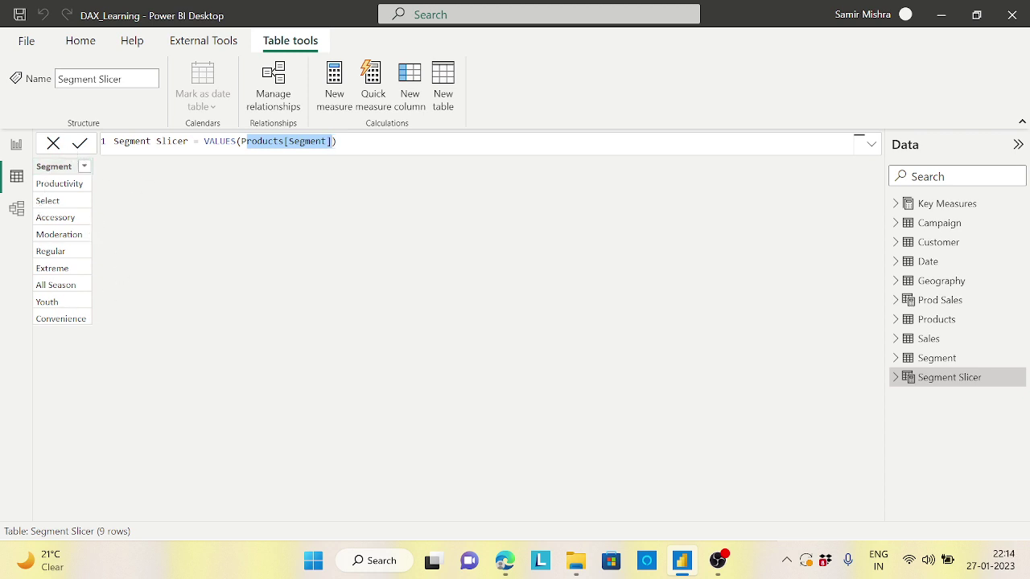
left_click(113, 140)
left_click_drag(114, 141, 193, 141)
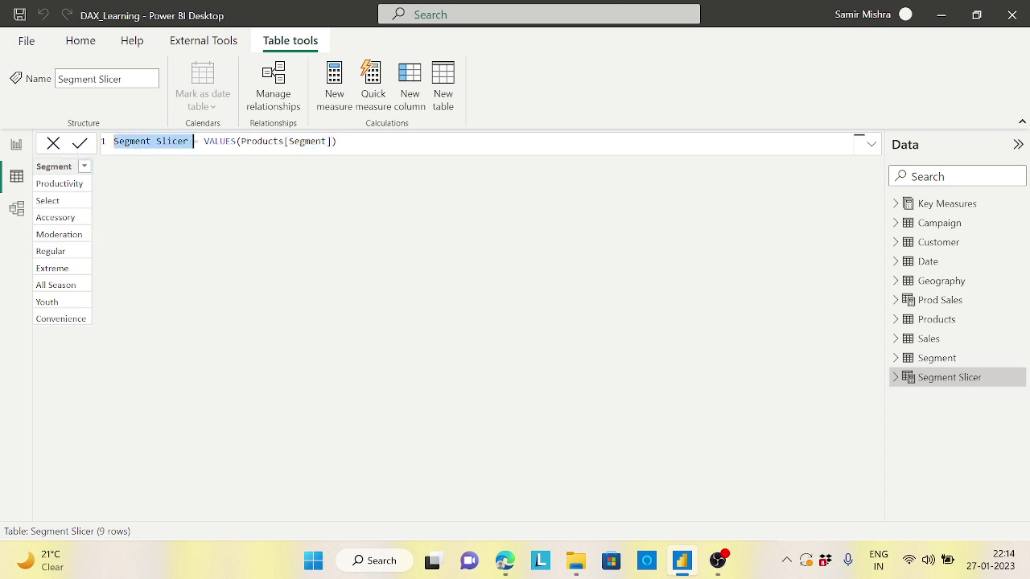
left_click(17, 210)
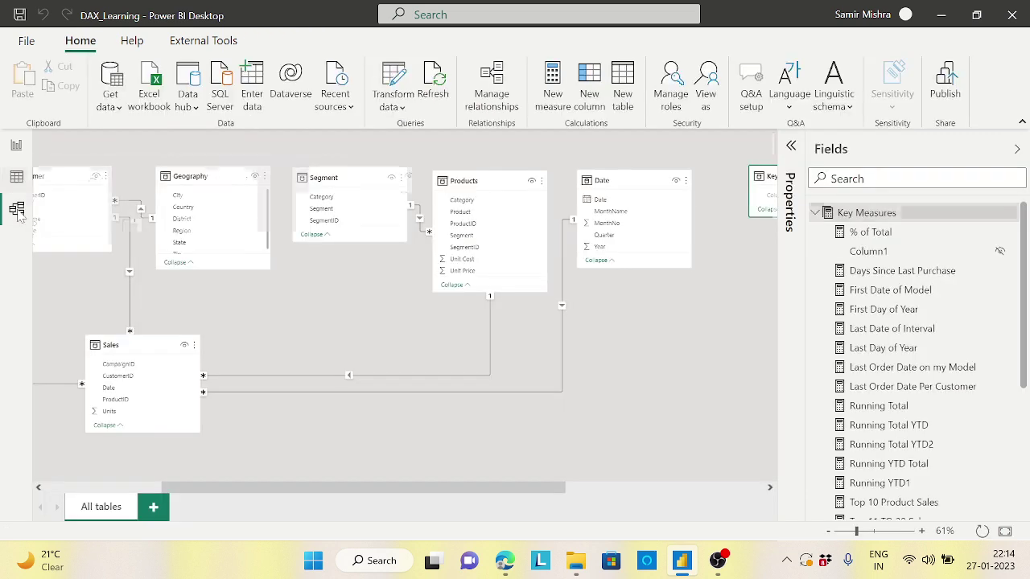
left_click_drag(451, 487, 507, 487)
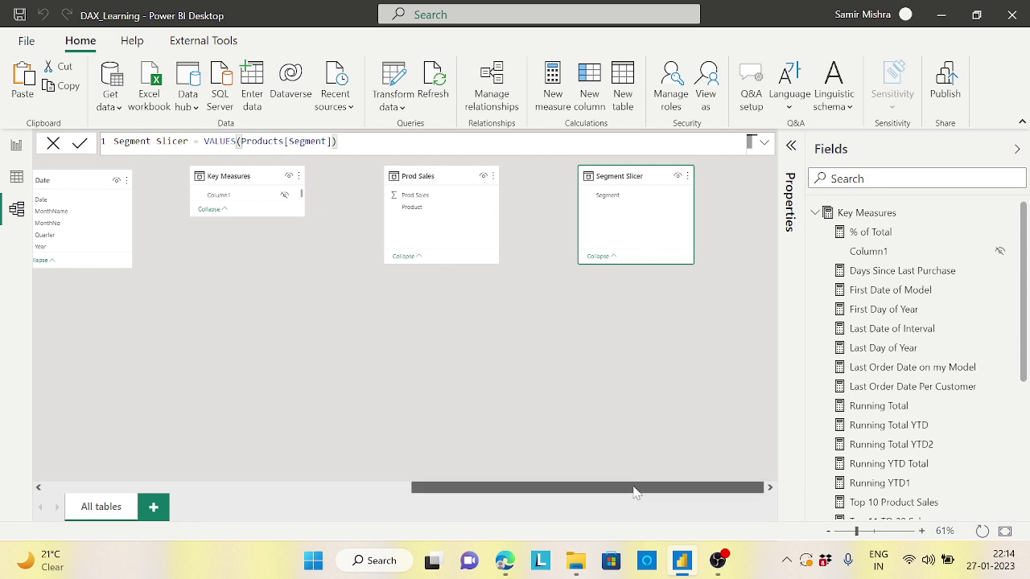
left_click_drag(634, 490, 615, 497)
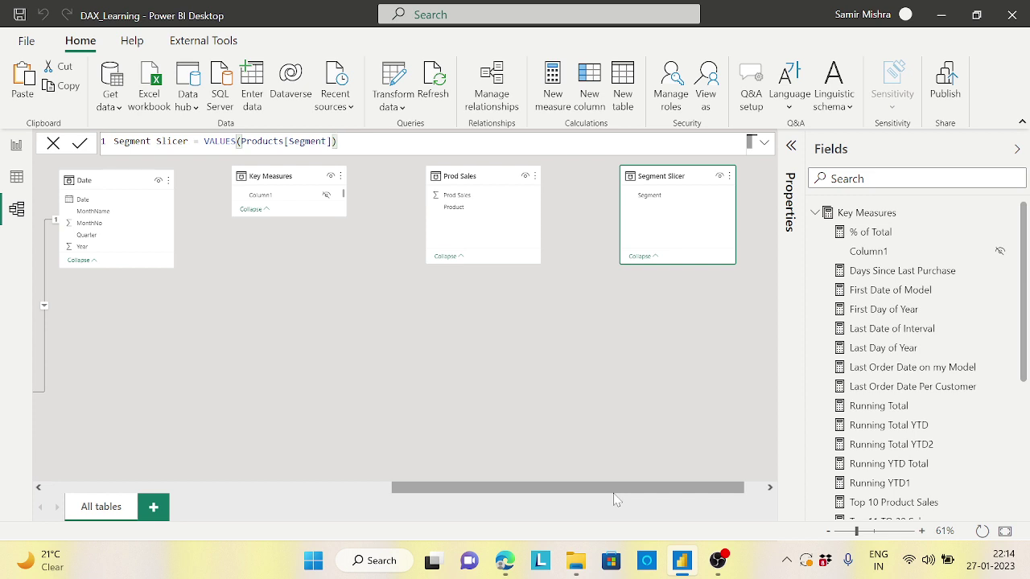
Return to the report page and remove the Products table's Segment field from the slicer above the chart.
left_click(18, 149)
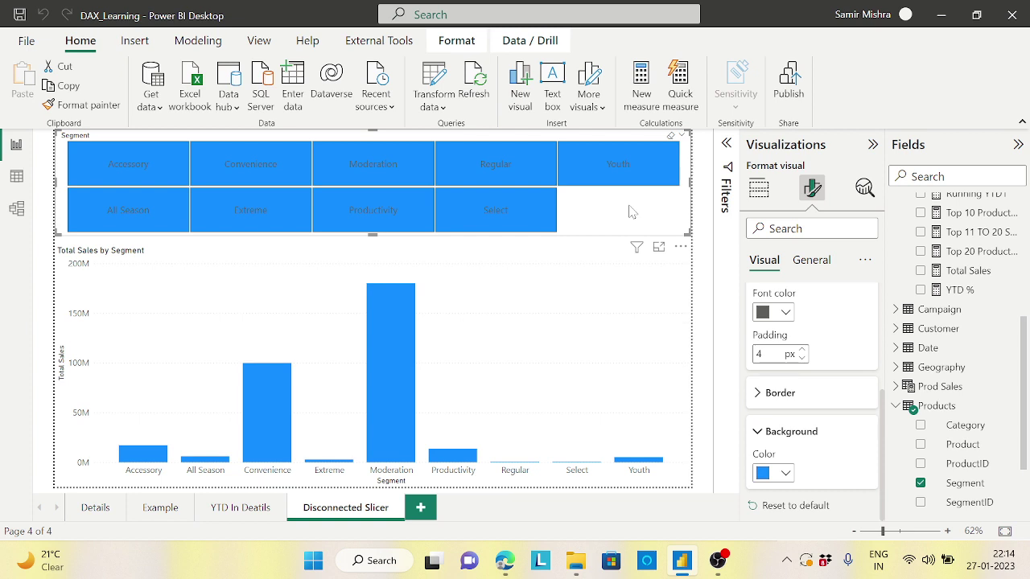
left_click(758, 189)
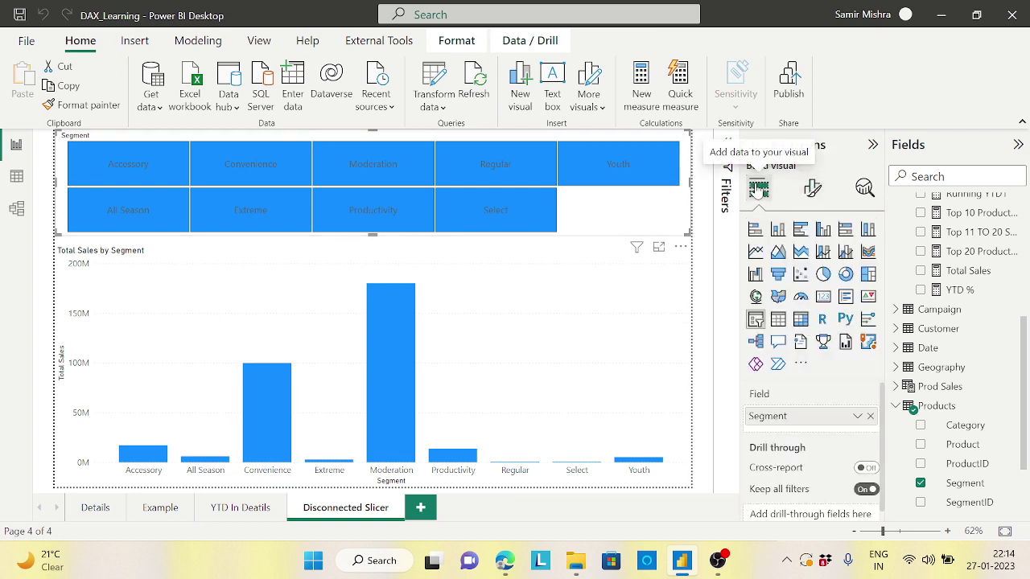
left_click(870, 416)
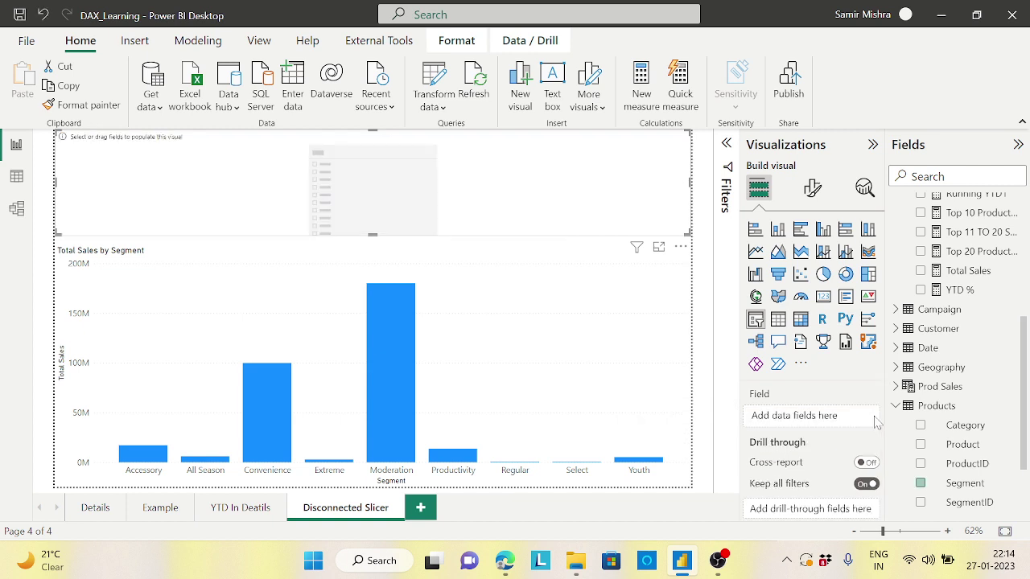
right_click(1018, 371)
key("Escape")
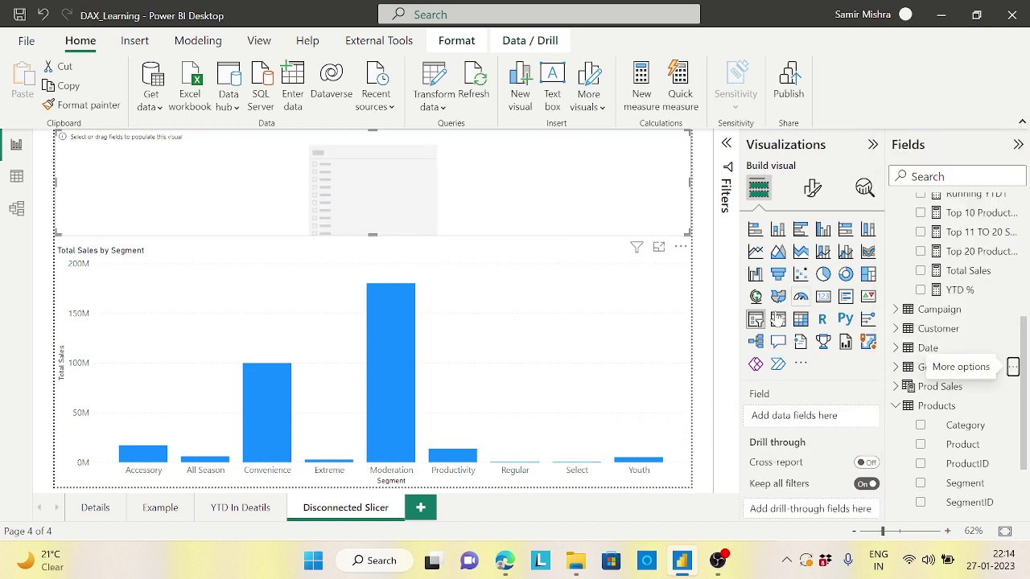
left_click(699, 353)
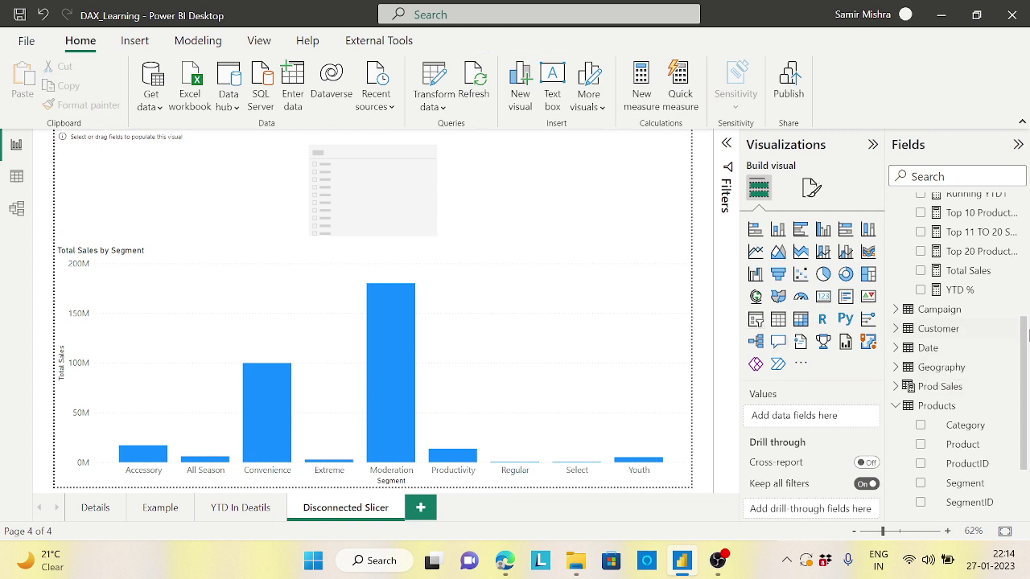
Collapse the Products and Key Measures tables and expand the Segment Slicer table to show its field.
left_click(895, 406)
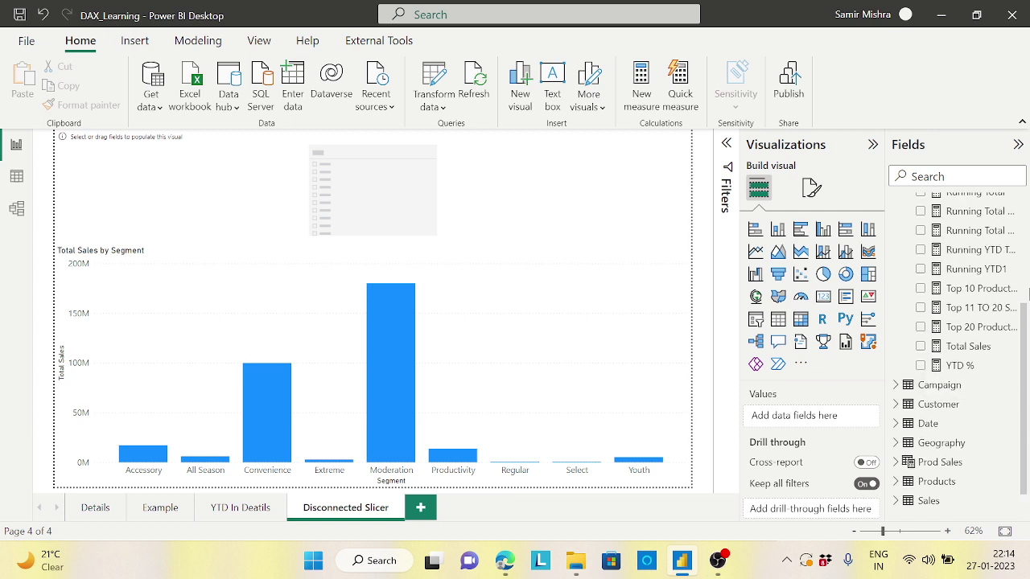
left_click_drag(1027, 358, 1028, 209)
left_click(896, 204)
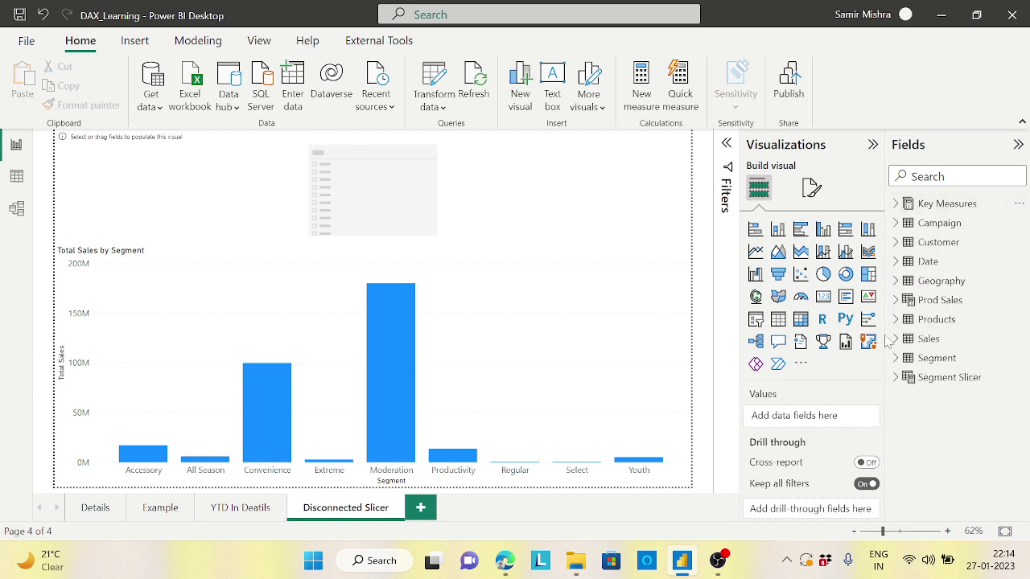
left_click(895, 378)
left_click_drag(974, 406, 833, 420)
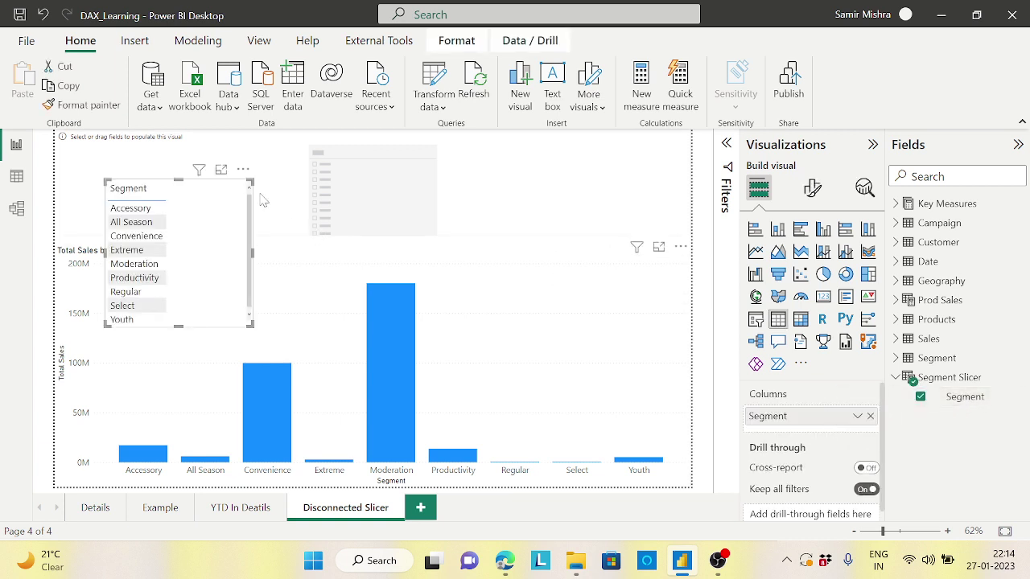
left_click(244, 173)
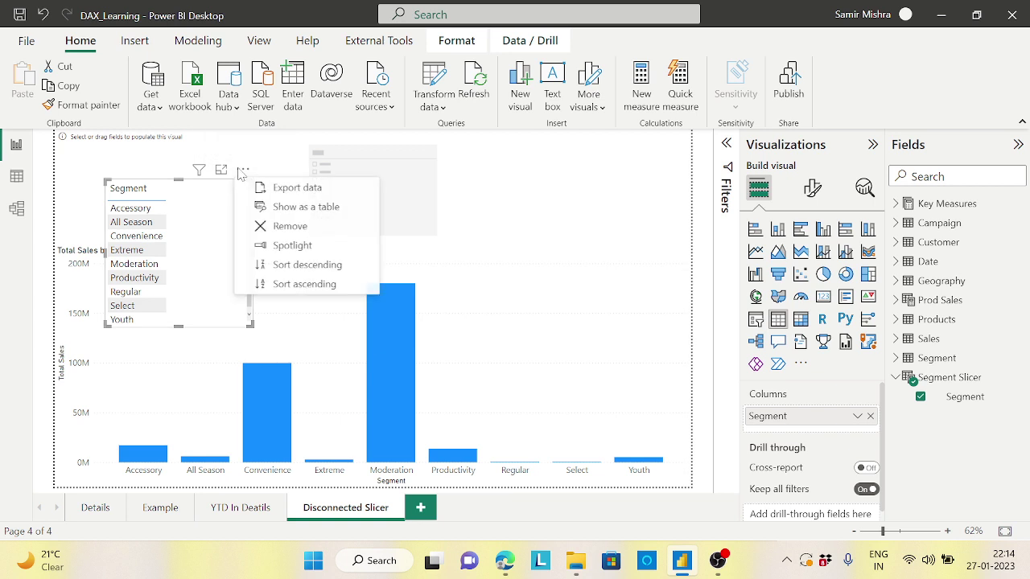
left_click(296, 226)
Fill the empty slicer above the chart with the Segment field of the Segment Slicer table.
left_click(512, 205)
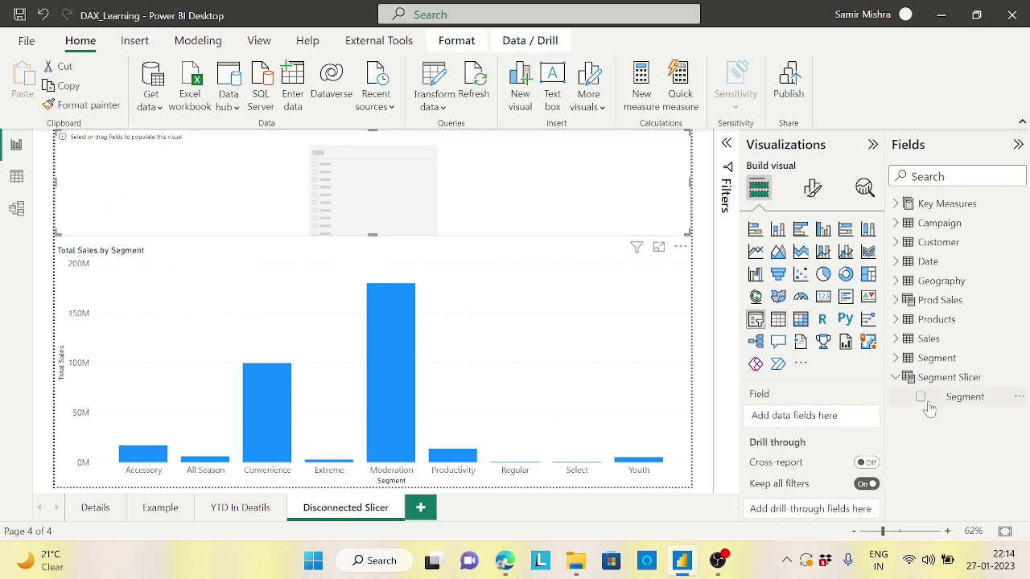
left_click_drag(963, 397, 834, 420)
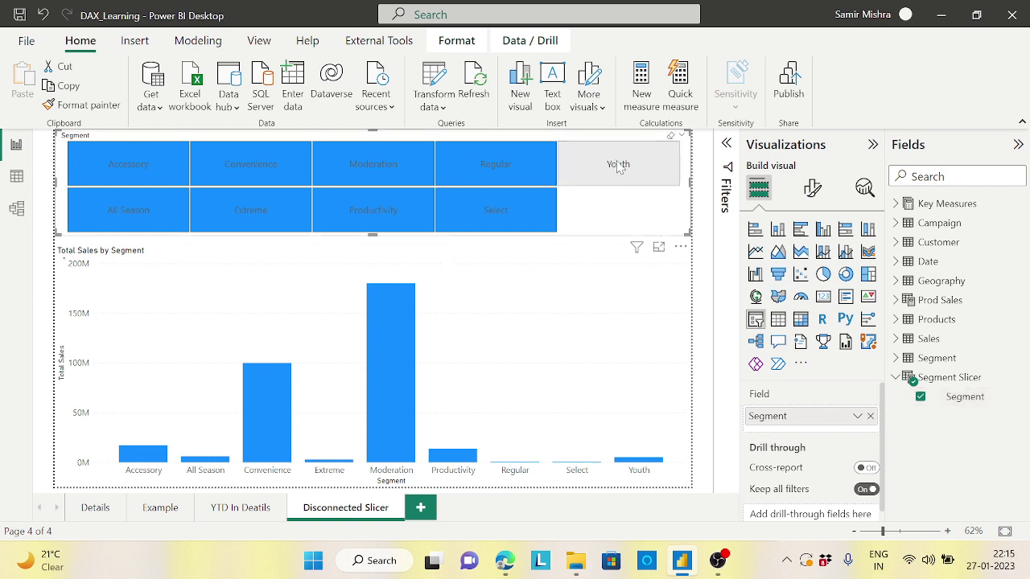
Select various segments in the disconnected slicer, clear the selection, and examine whether the Total Sales by Segment chart responds.
left_click(496, 169)
left_click(497, 214)
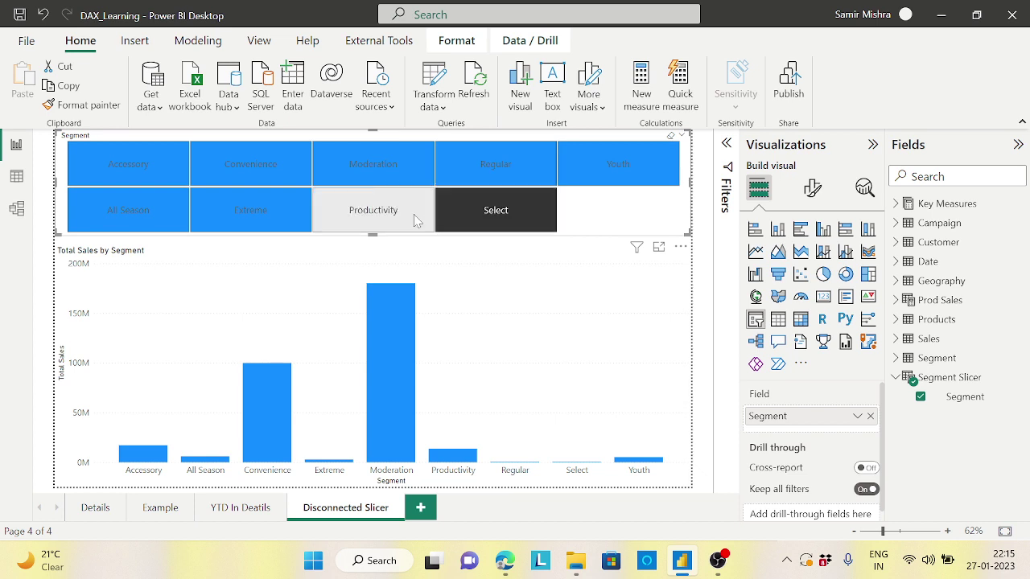
left_click(412, 211)
left_click(409, 180)
left_click(286, 176)
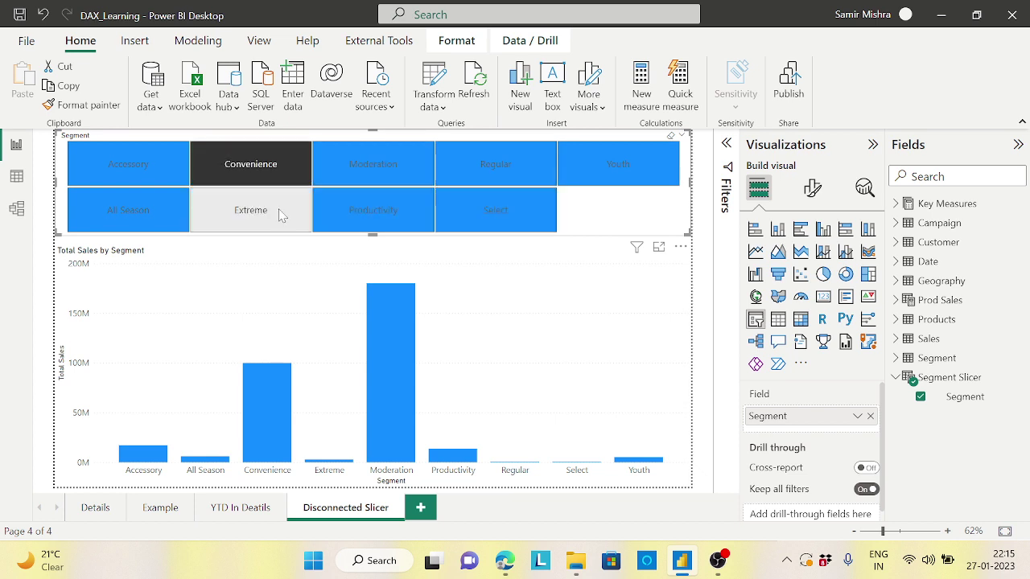
left_click(270, 210)
left_click(154, 173)
left_click(153, 207)
left_click(153, 208)
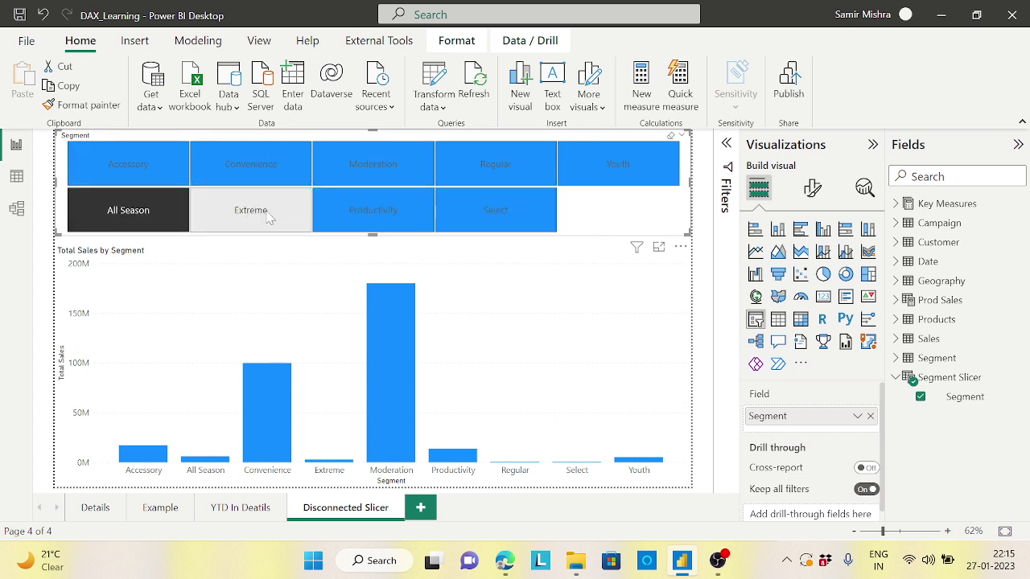
left_click(251, 210)
left_click(374, 210)
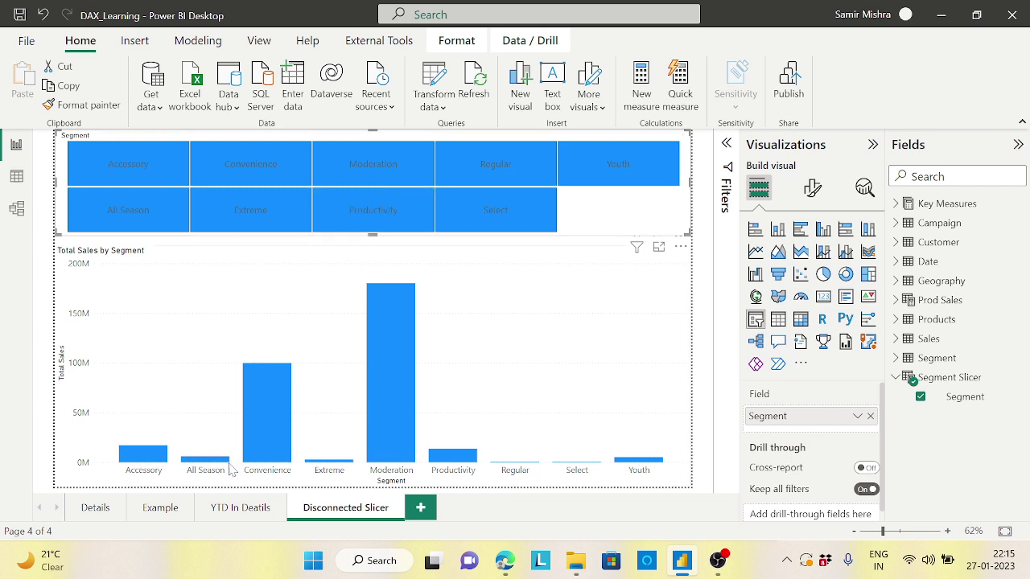
mouse_move(652, 469)
Create a measure in the Key Measures table and name it Total Sales By Segment, with its formula starting on a second line.
left_click(897, 378)
left_click(1018, 204)
left_click(916, 215)
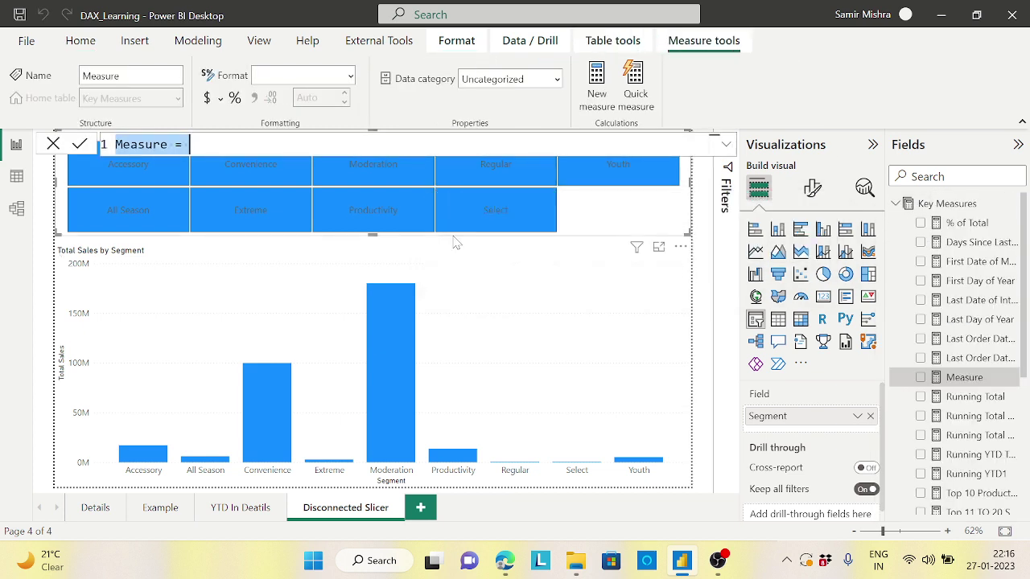
type("Tot")
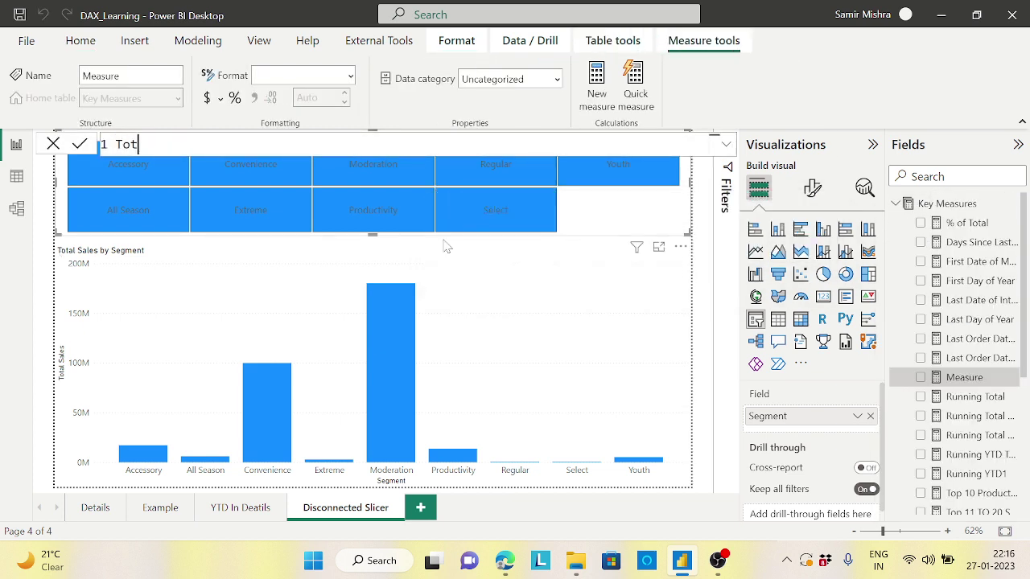
type("al Sales By S")
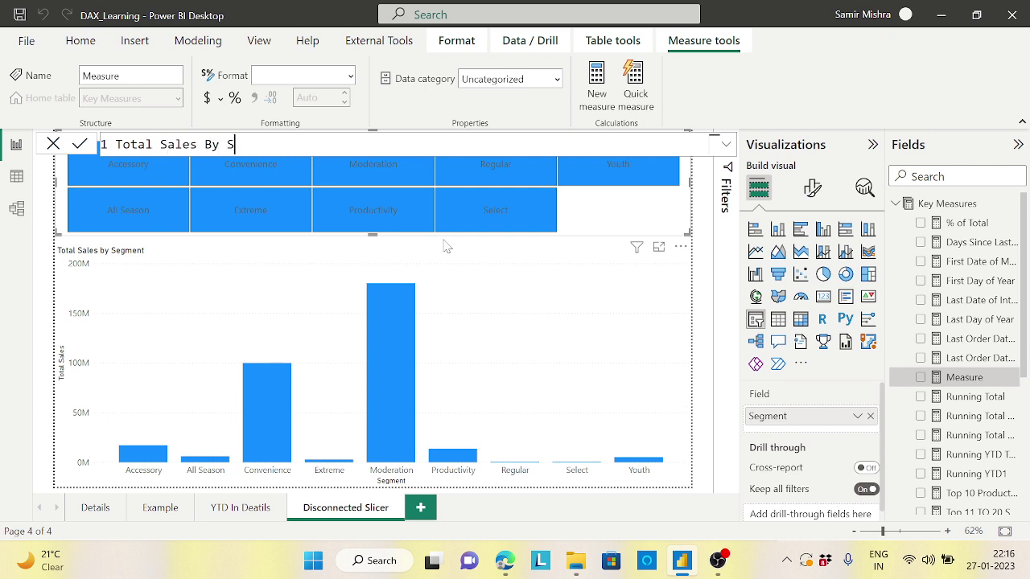
type("egment=")
key("shift+Return")
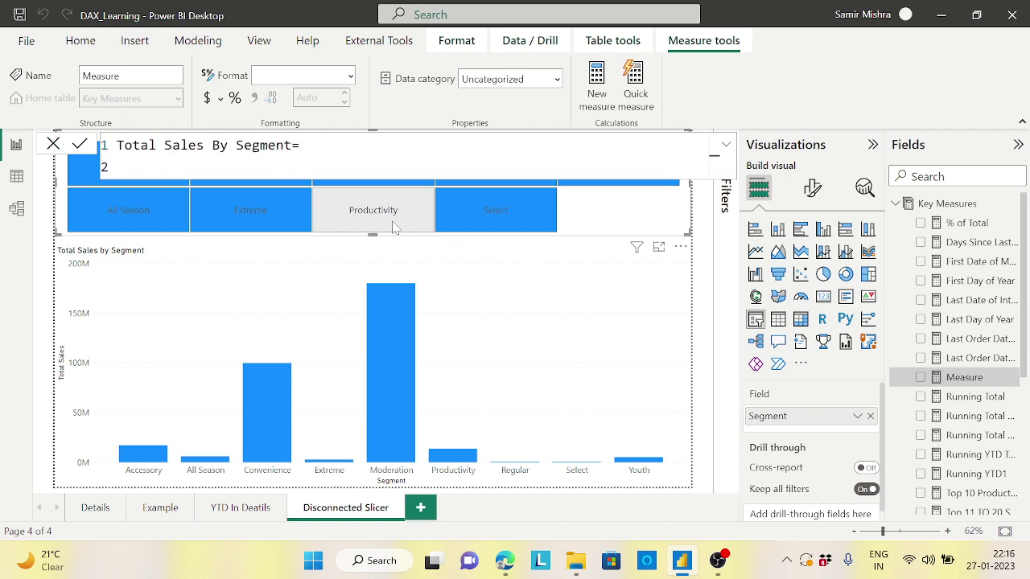
Define the measure's first variable as Var v_Segment= SELECTEDVALUE('Segment Slicer'[Segment]).
type("Var v_Segen")
key("BackSpace")
key("BackSpace")
type("en")
key("BackSpace")
key("BackSpace")
type("ment=")
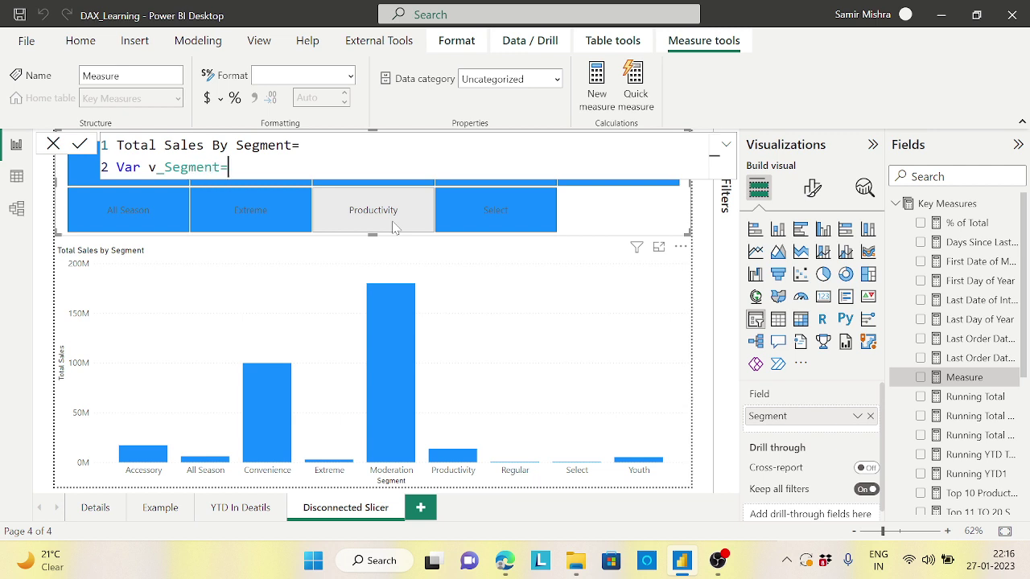
type(" select")
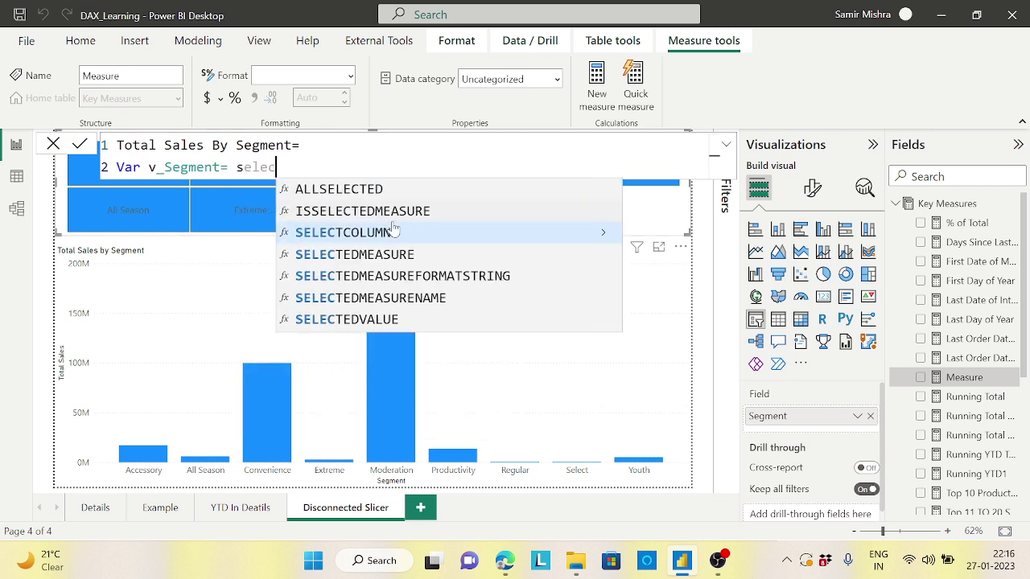
left_click(395, 330)
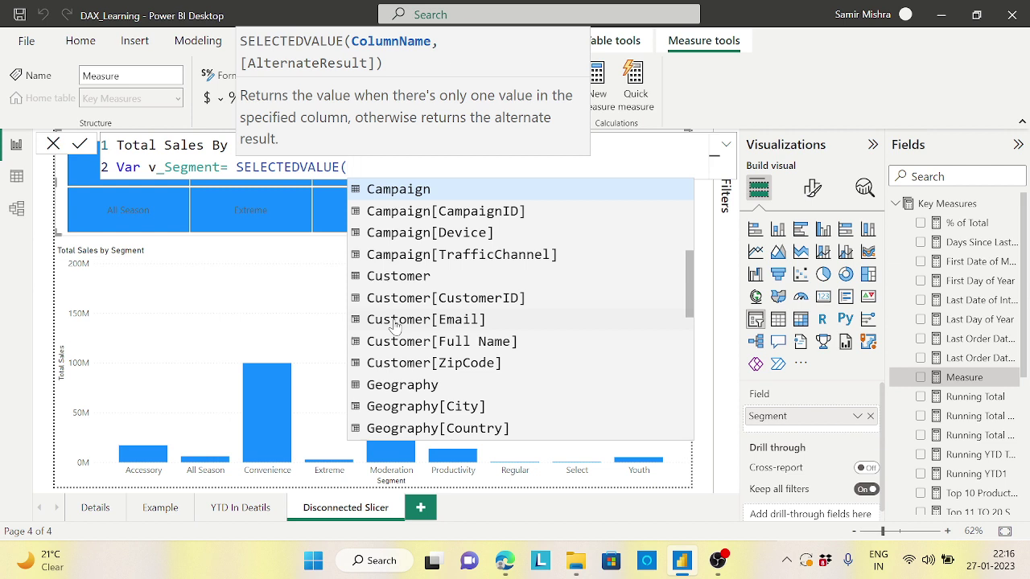
type("seg")
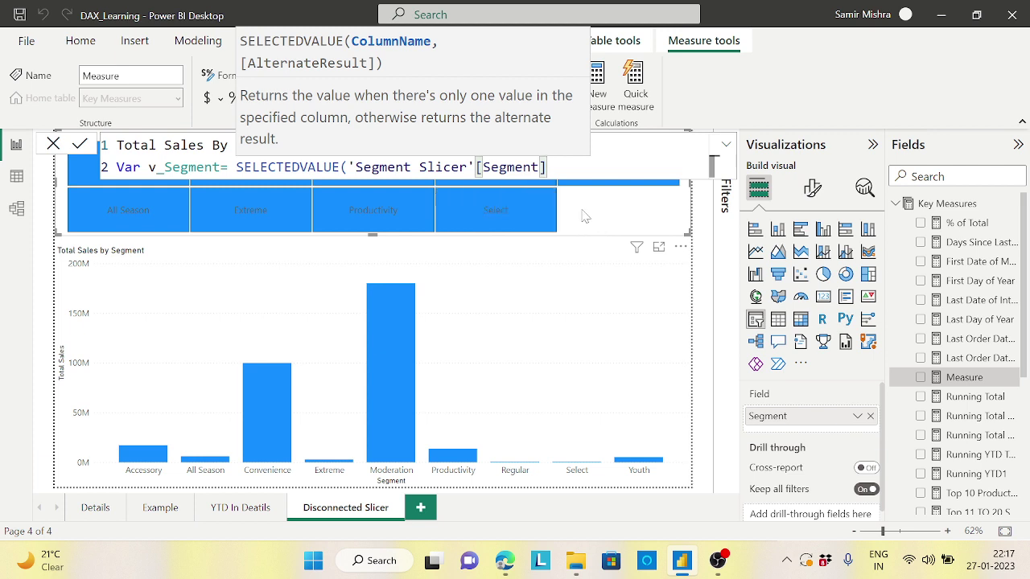
type(")")
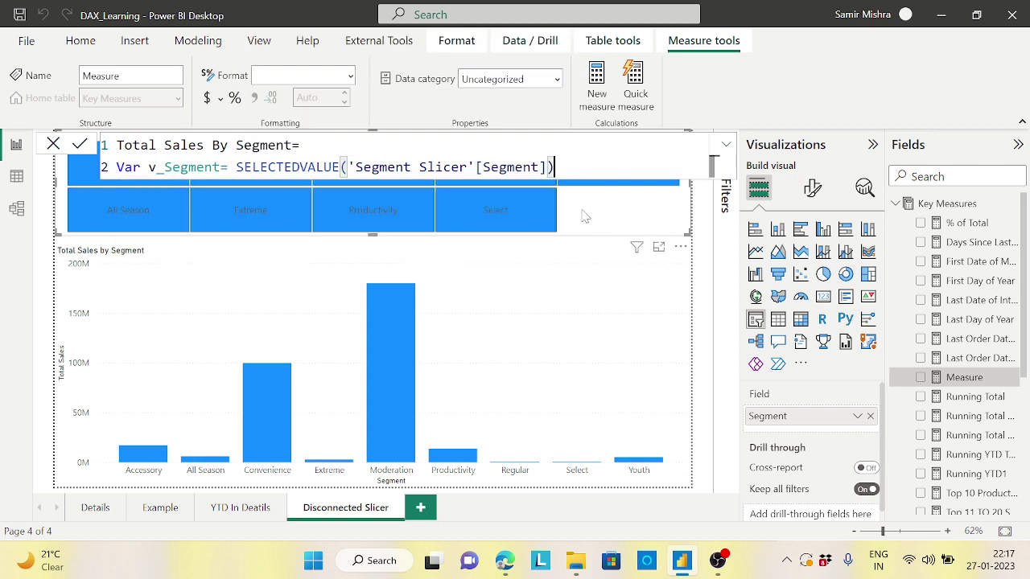
Declare a second variable, Var v_TotalSalesforSegment=, on a new line of the measure formula.
key("shift+Return")
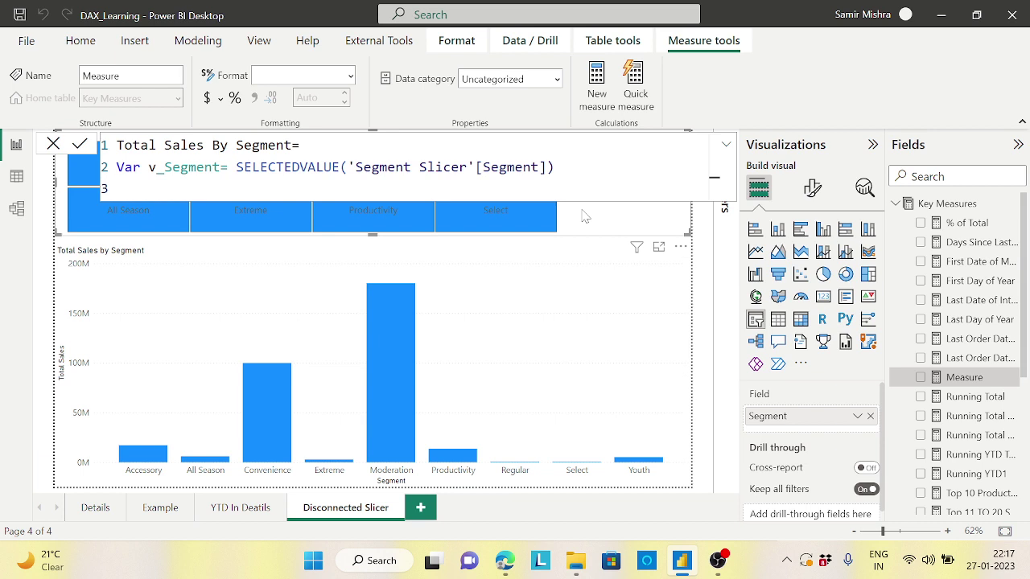
type("Var")
type("v_TotalSal")
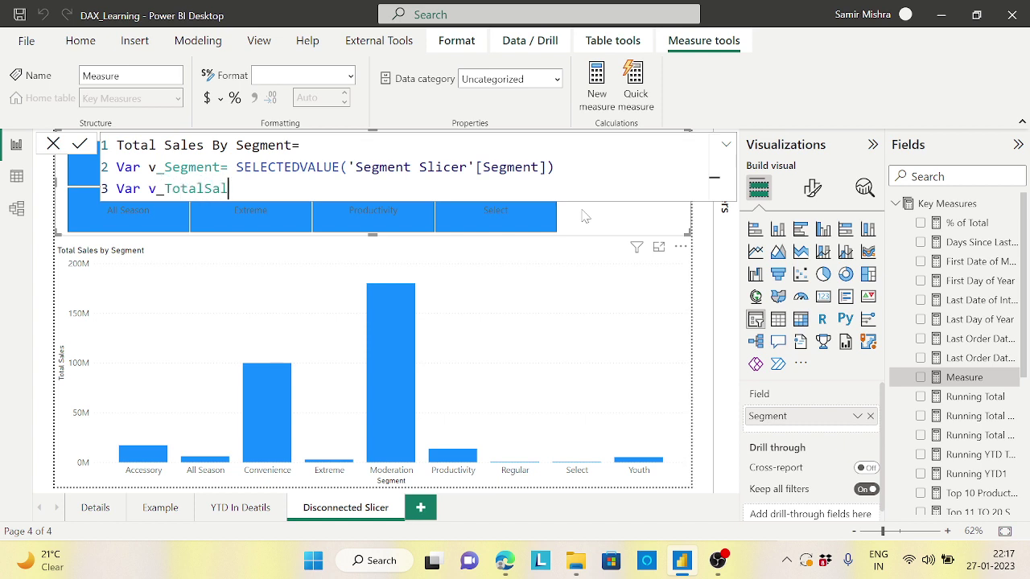
type("es")
type("for")
key("BackSpace")
key("BackSpace")
key("BackSpace")
type("Per")
key("BackSpace")
key("BackSpace")
key("BackSpace")
type("forSegemen")
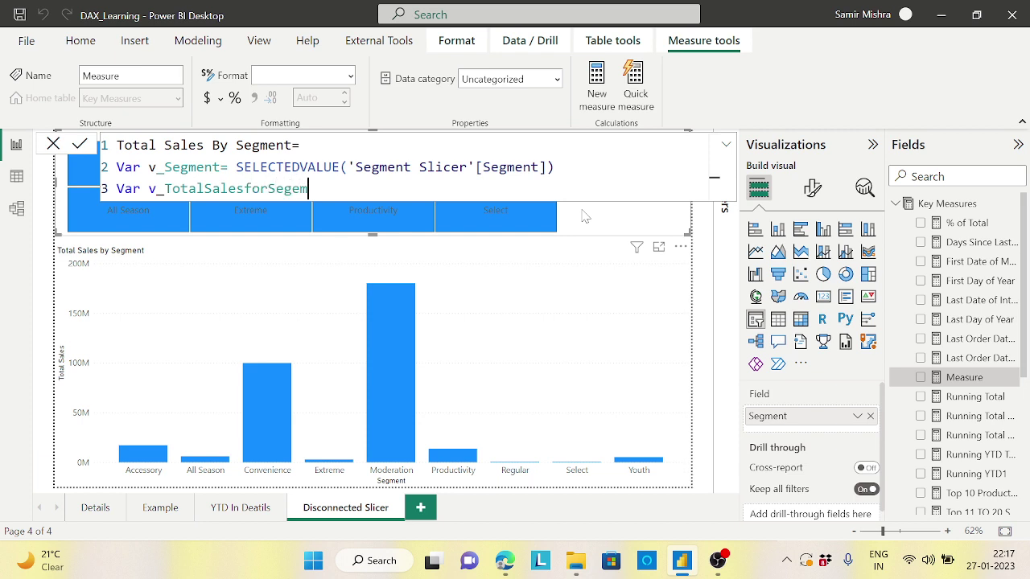
key("BackSpace")
key("BackSpace")
key("BackSpace")
key("BackSpace")
type("ment=")
Assign v_TotalSalesforSegment a multi-line CALCULATE of [Total Sales] filtered by Products[Segment]=v_Segment, and close its parenthesis.
key("shift+Return")
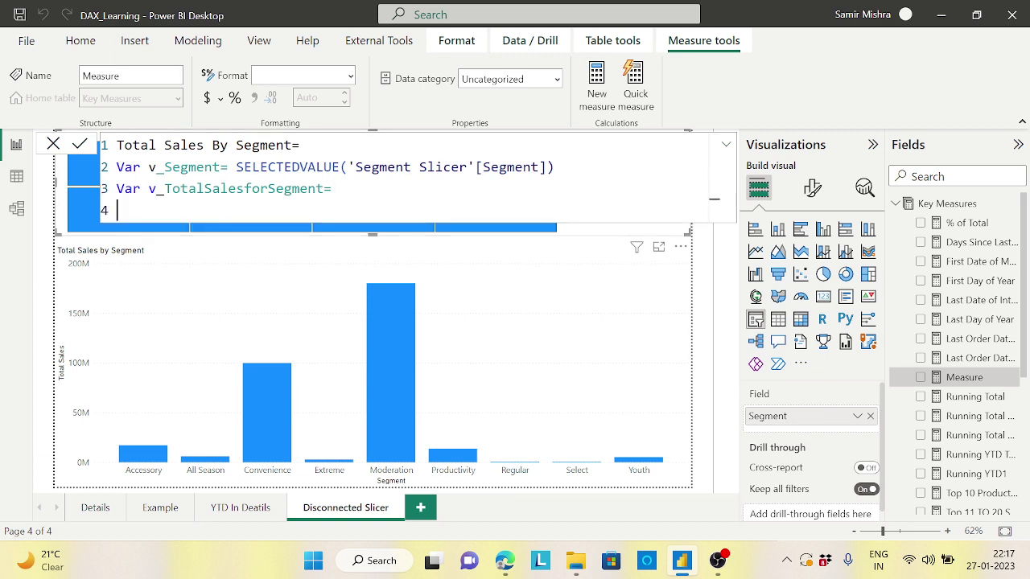
type("ca")
key("Tab")
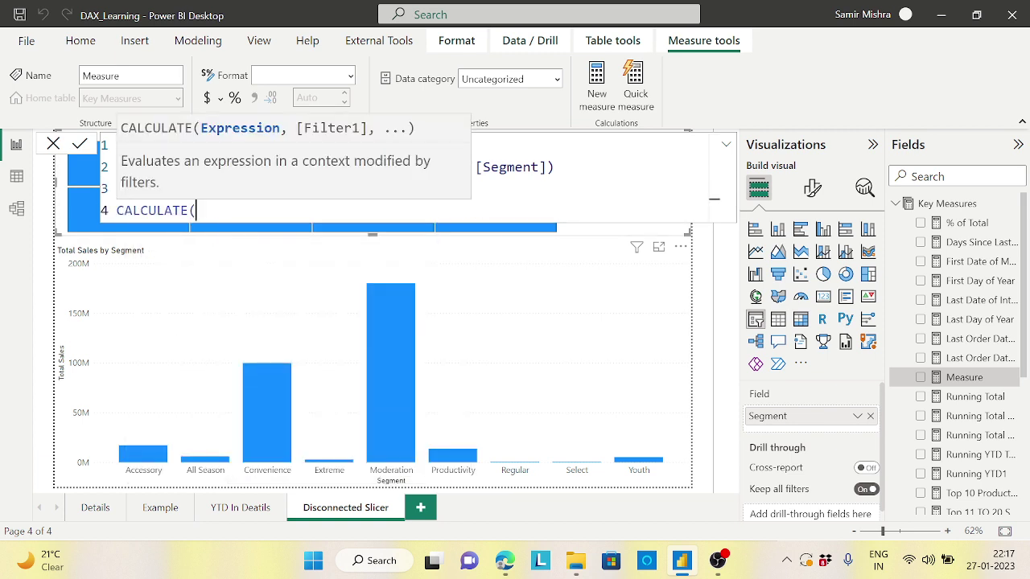
key("shift+Return")
type("[tota")
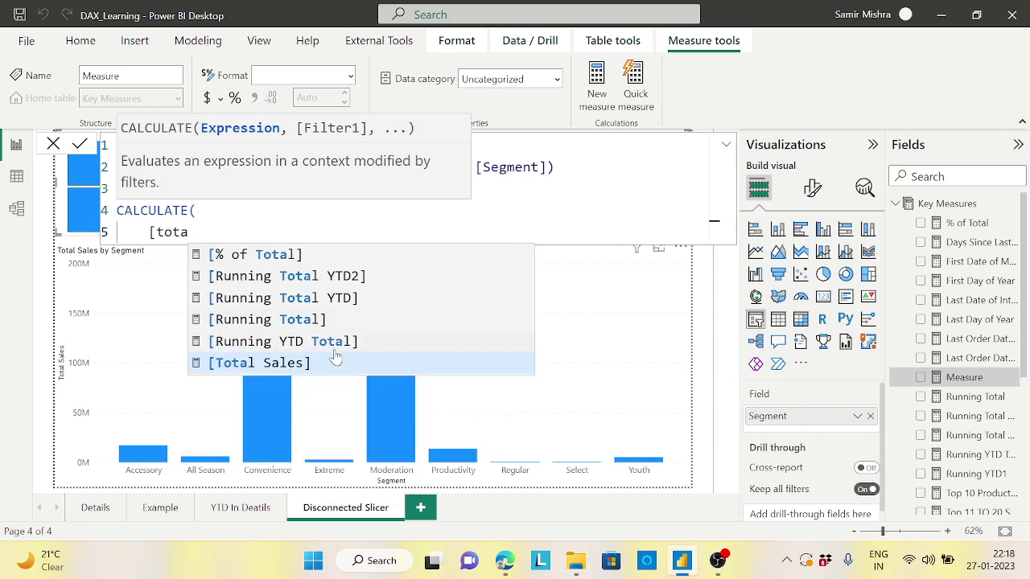
left_click(321, 368)
type(",")
key("shift+Return")
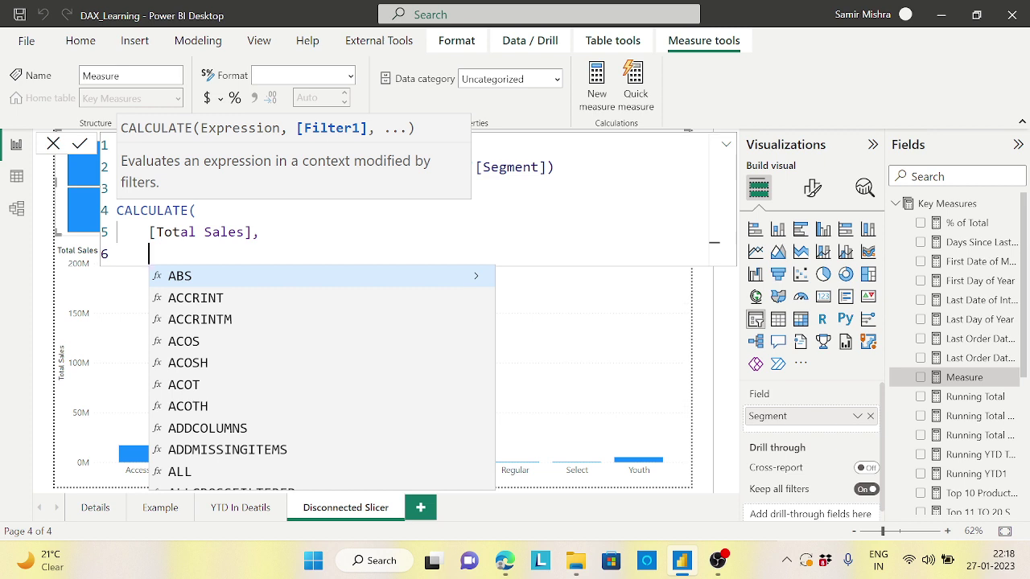
type("seg")
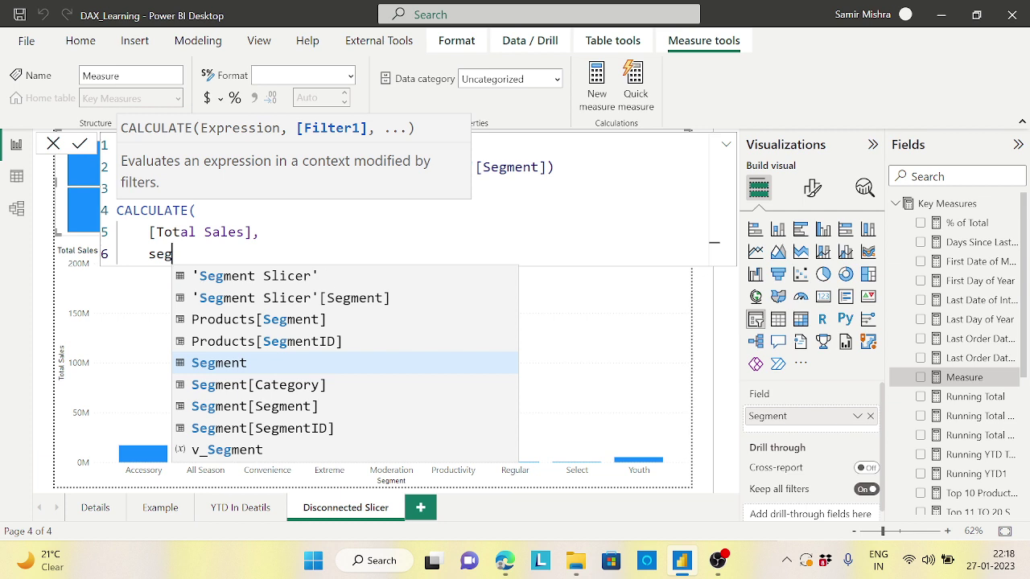
left_click(307, 320)
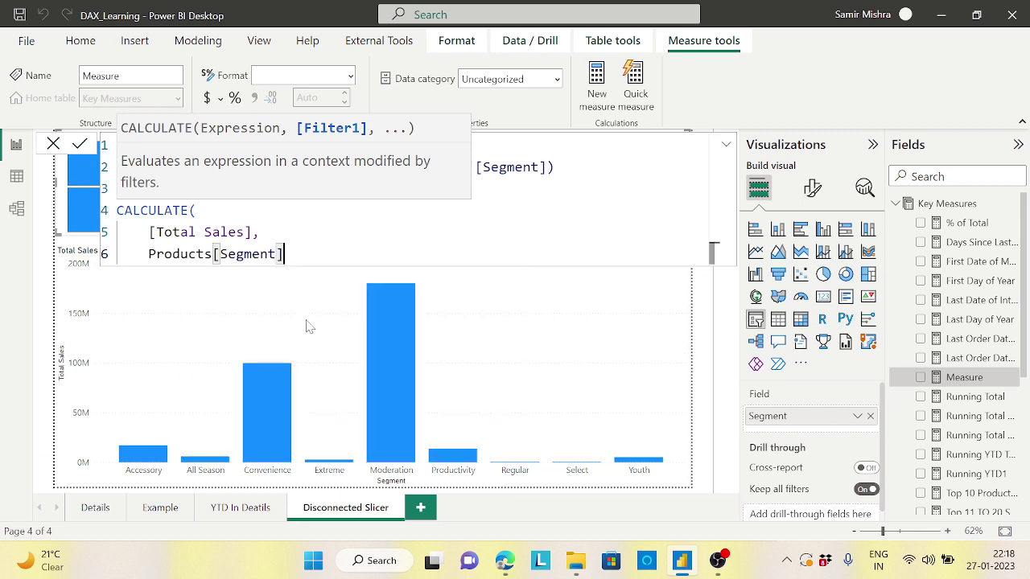
type("=v_Segment")
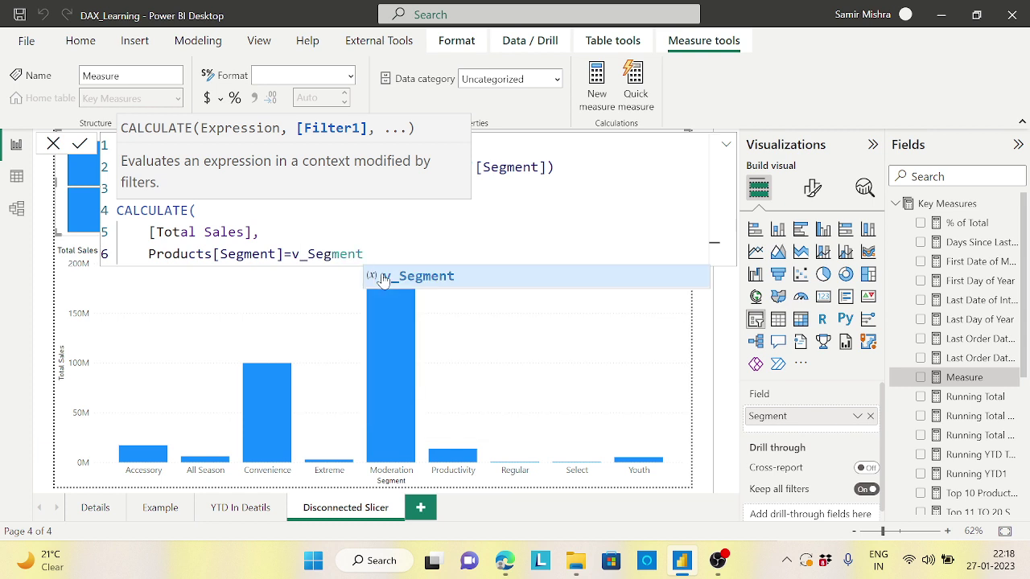
key("shift+Return")
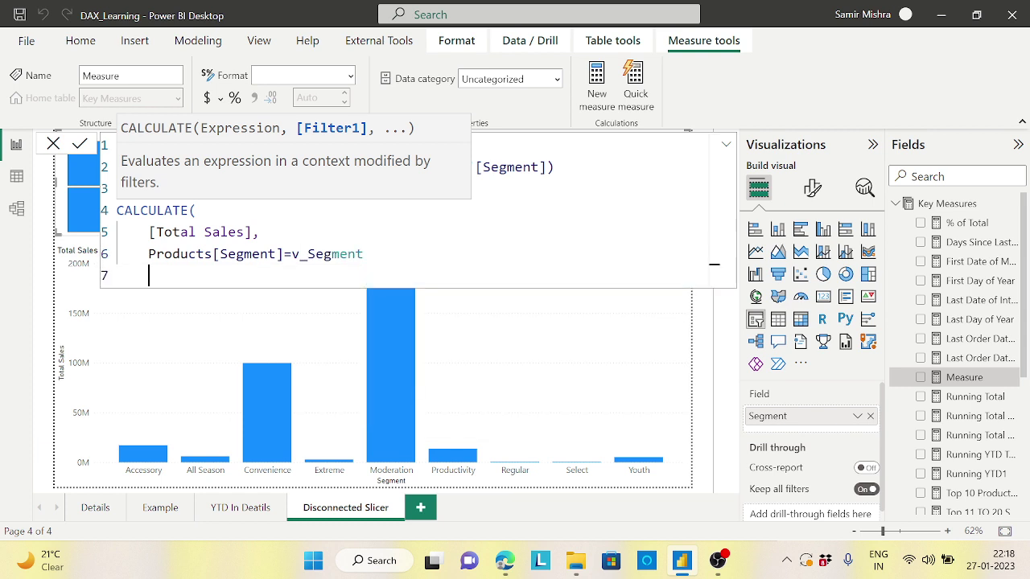
type(")")
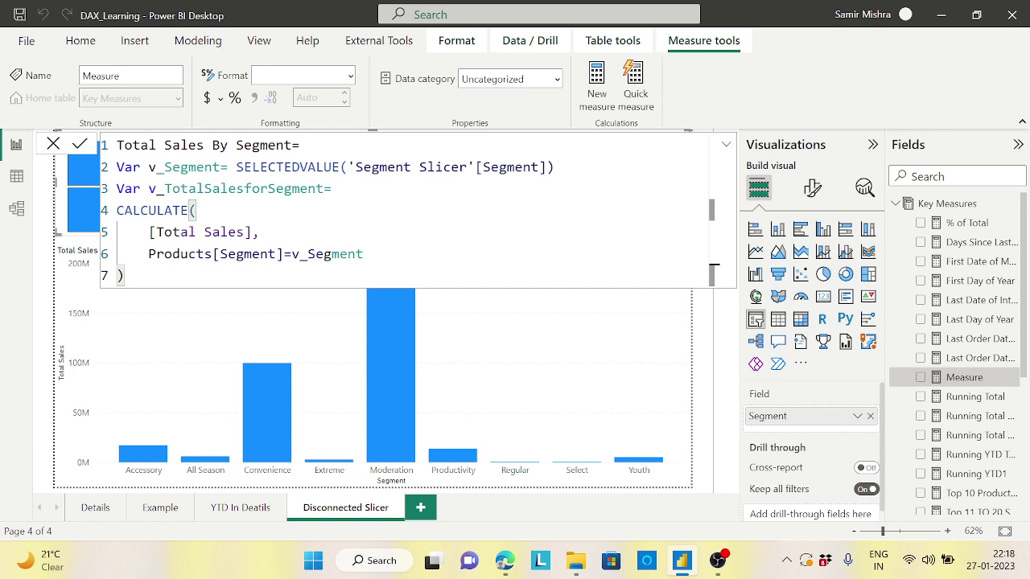
left_click_drag(148, 166, 219, 167)
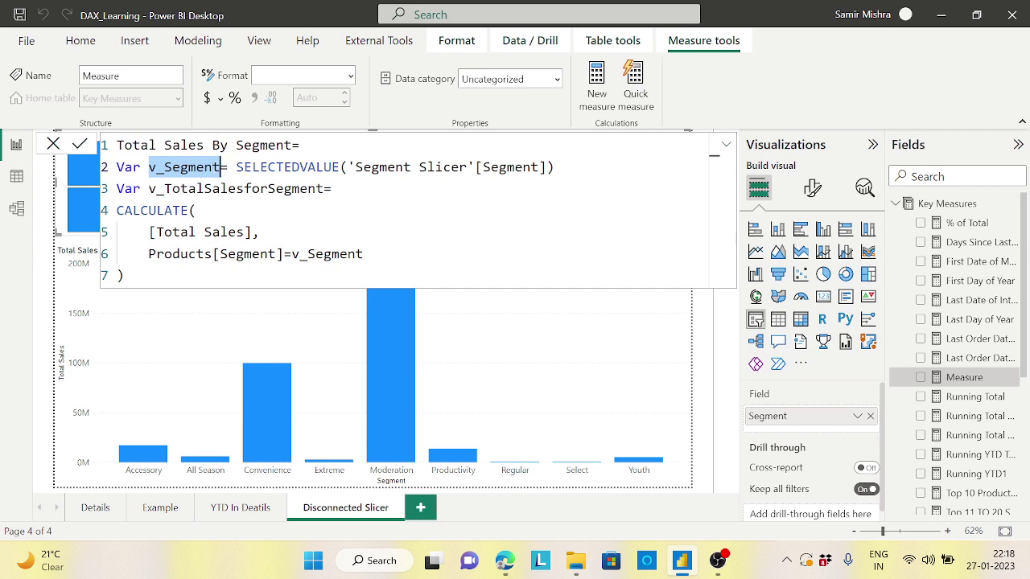
left_click_drag(148, 232, 252, 232)
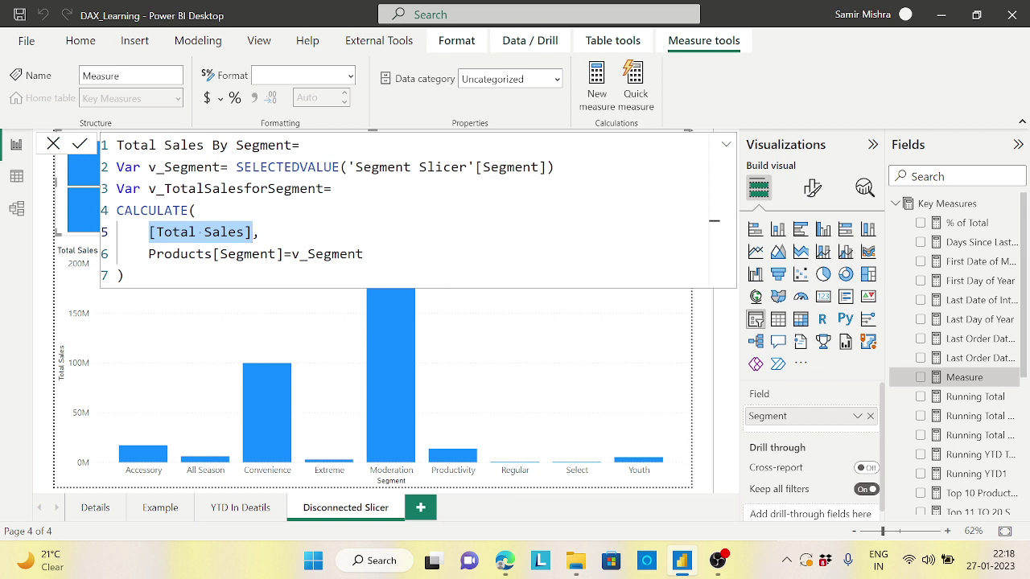
left_click(283, 253)
left_click_drag(292, 253, 364, 254)
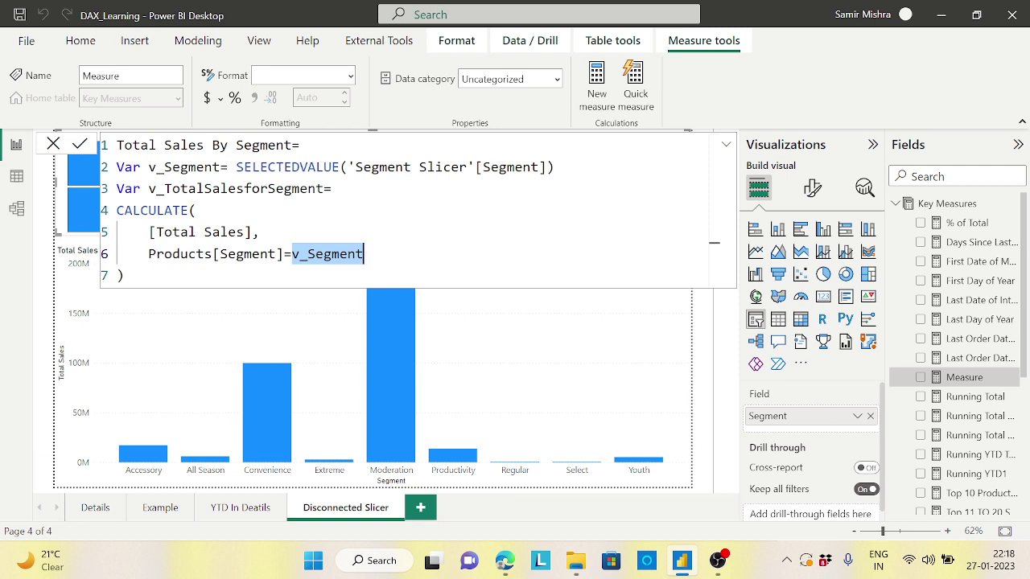
Add a third variable below the CALCULATE block, Var v_diff= [Total Sales]-v_TotalSalesforSegment.
left_click(124, 275)
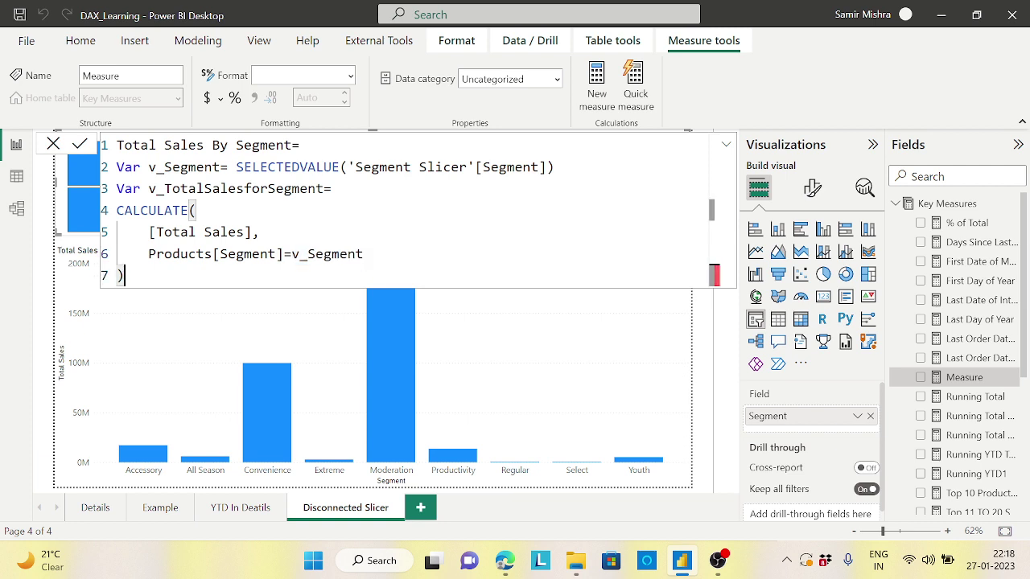
key("Return")
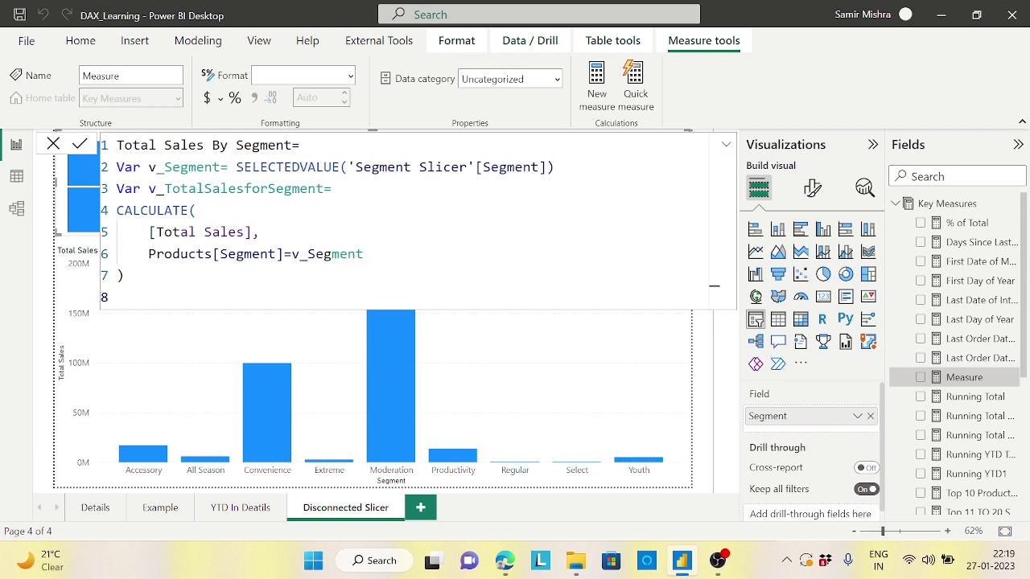
type("Var v_diff= [to")
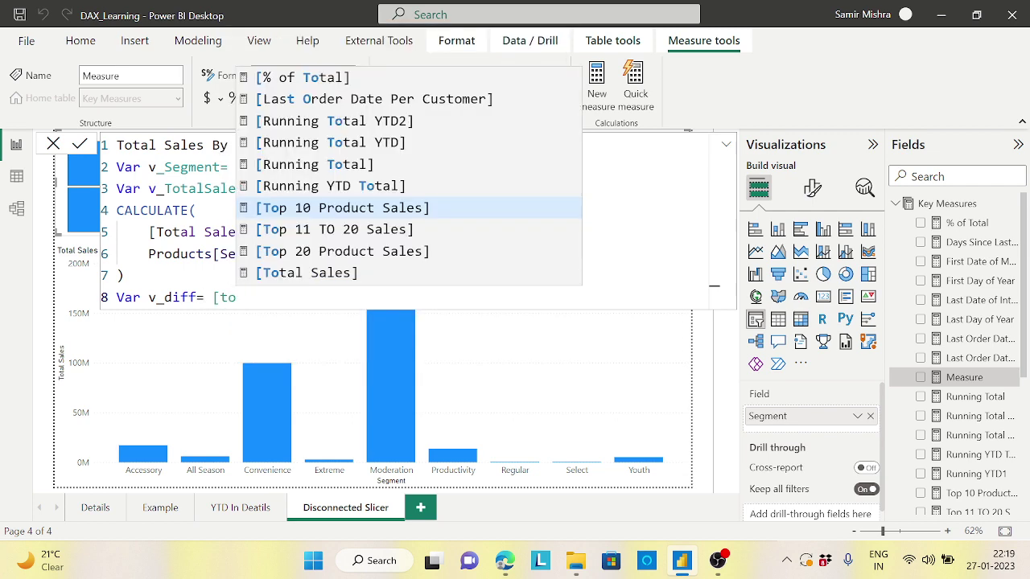
left_click(287, 273)
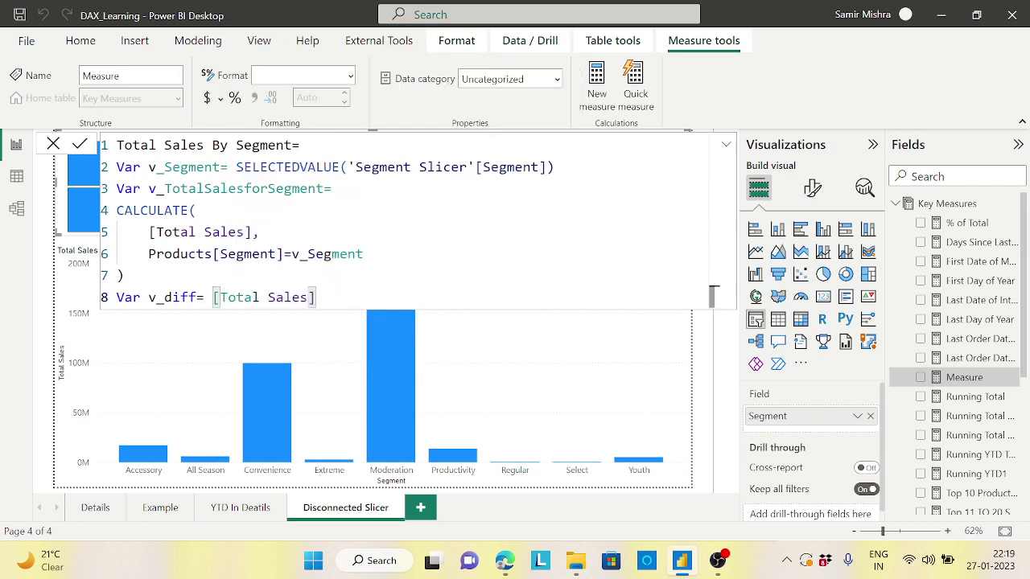
type("-v")
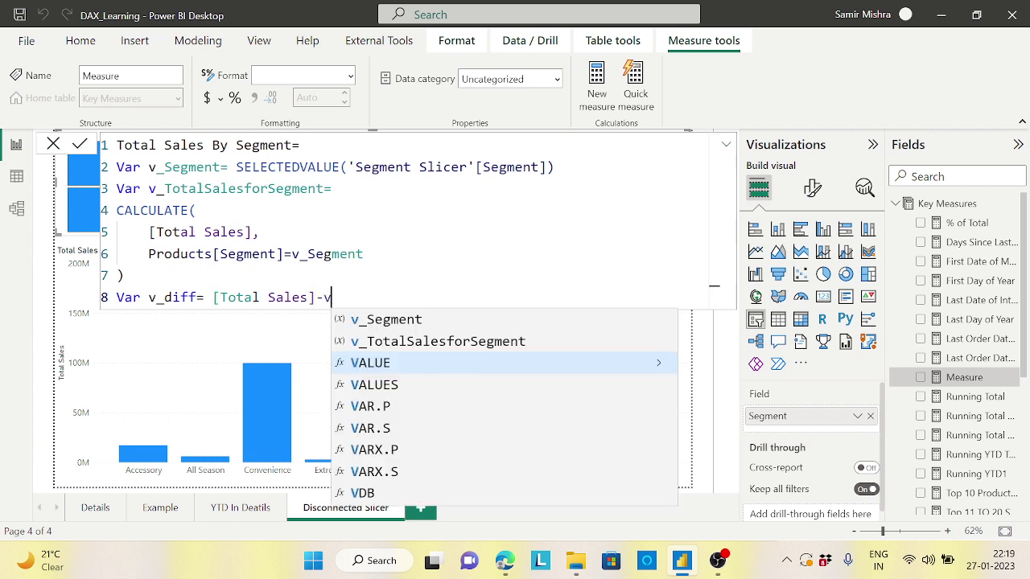
left_click(418, 344)
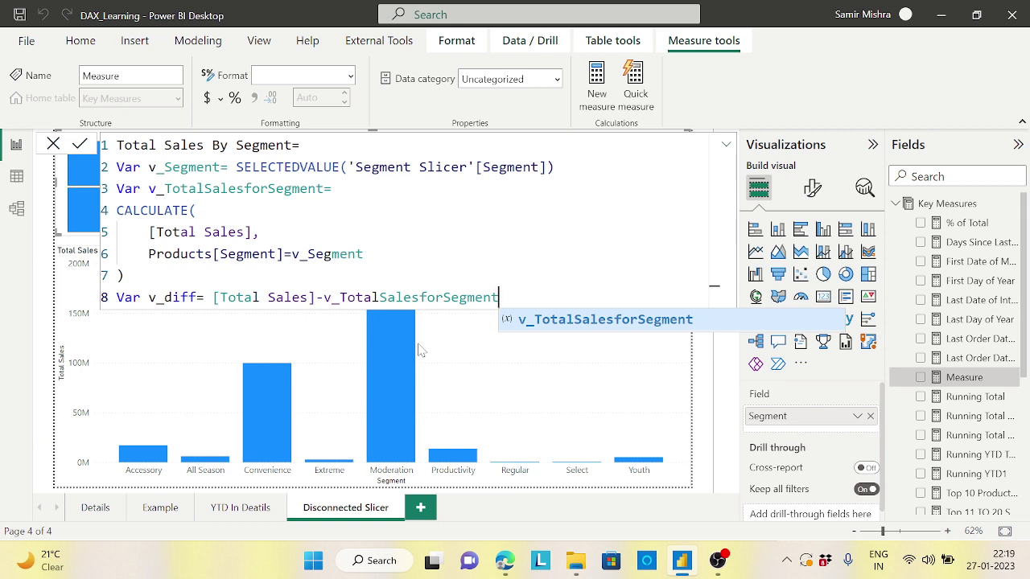
End the formula with Return followed by v_diff on its own line, and commit the measure.
key("shift+Return")
type("Re")
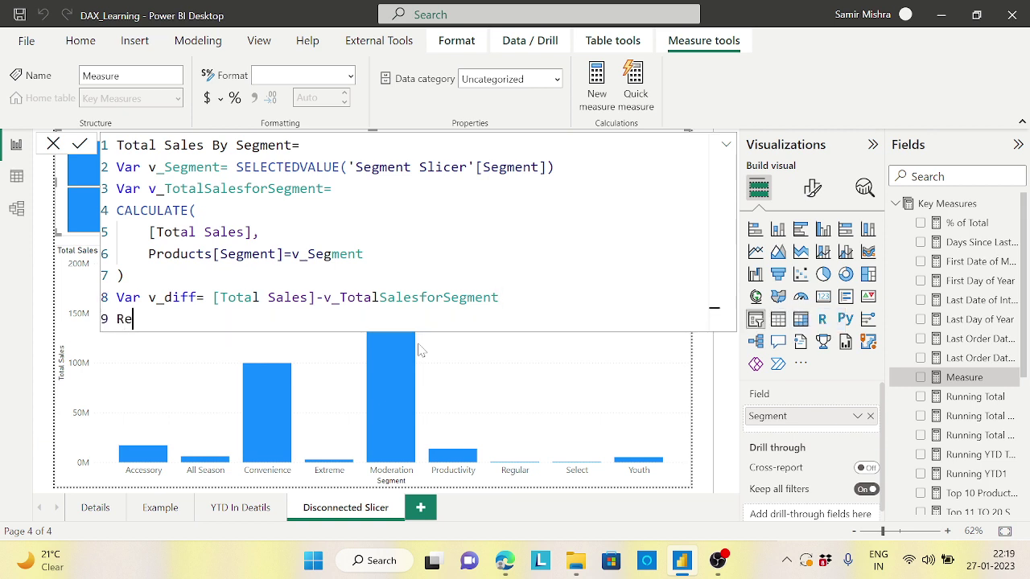
type("turn")
key("shift+Return")
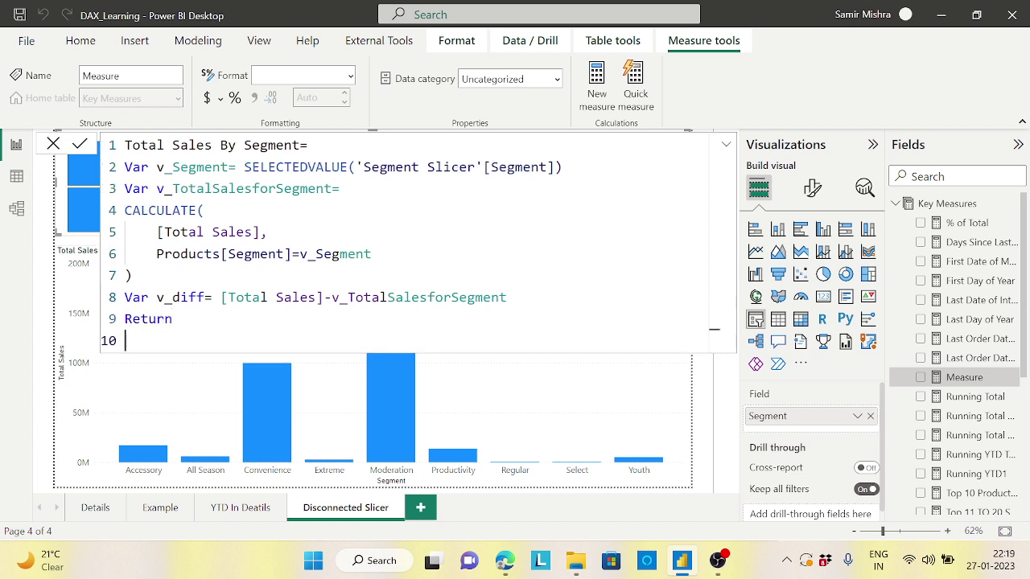
type("v")
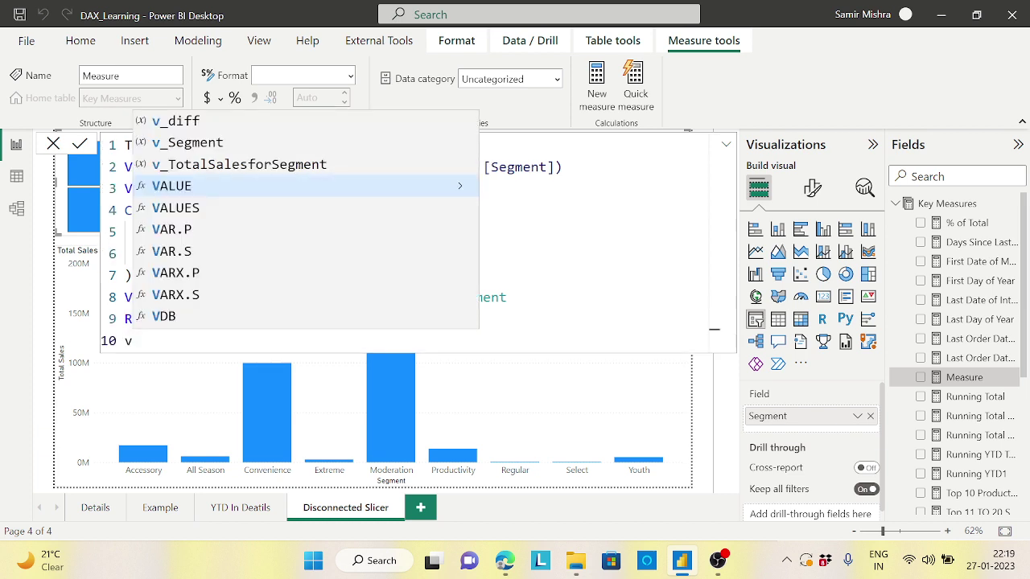
key("Escape")
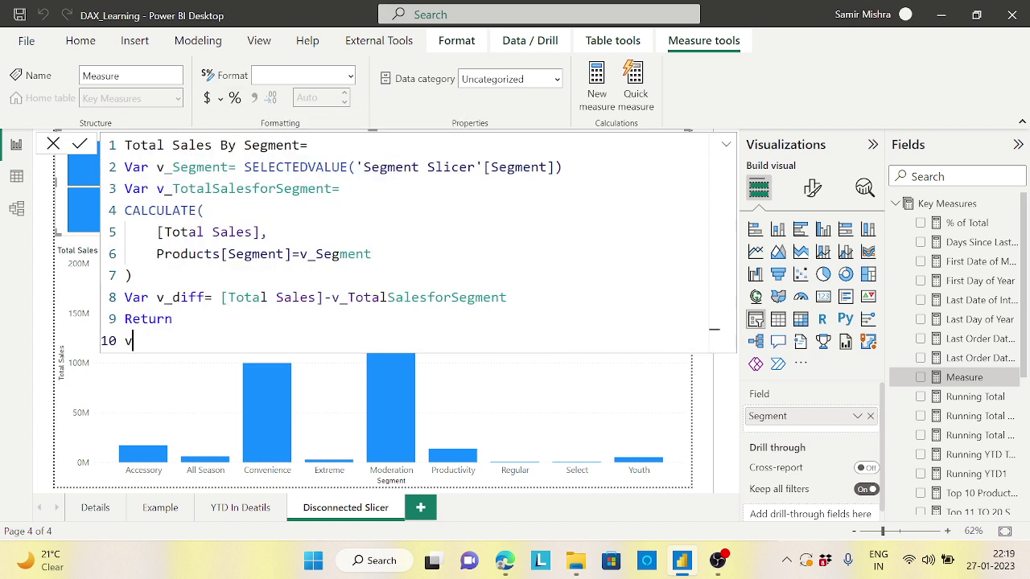
type("_diff")
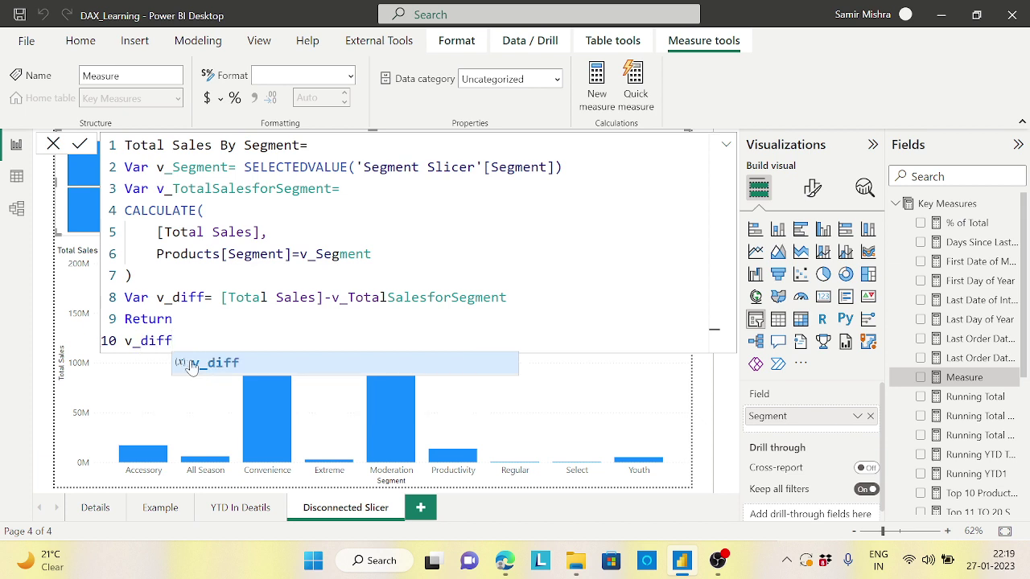
key("Escape")
key("Up")
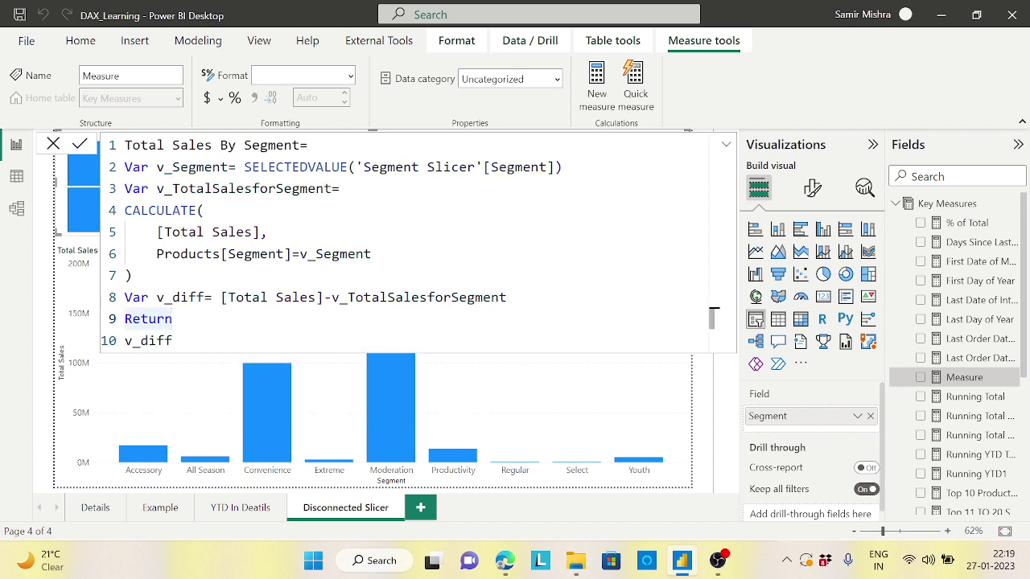
key("Return")
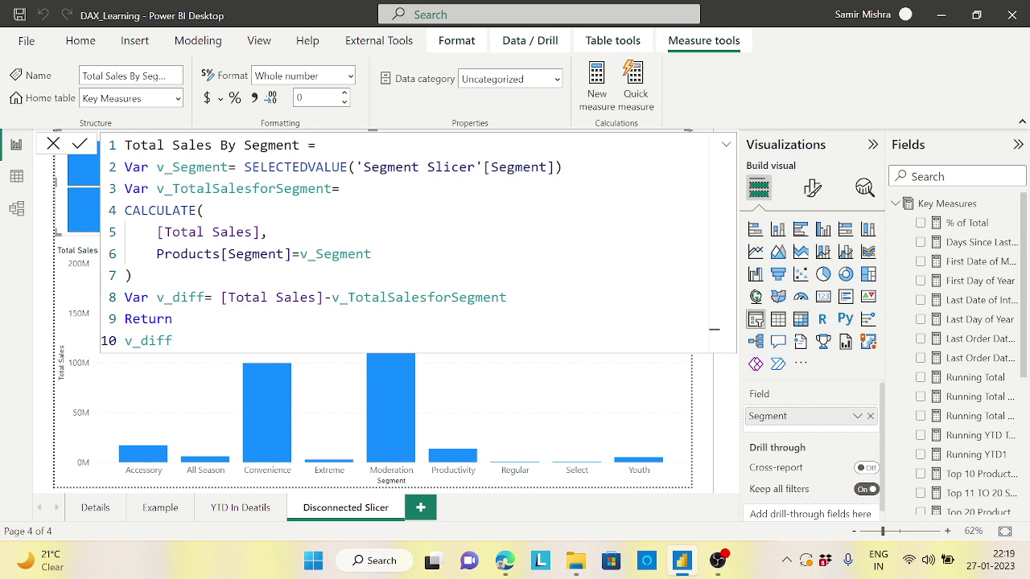
left_click_drag(157, 167, 228, 166)
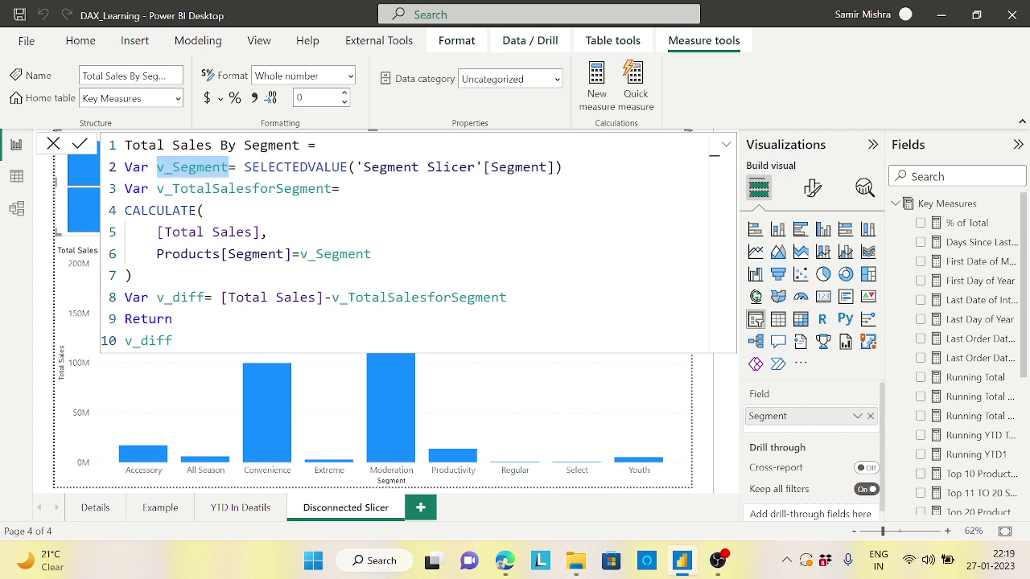
left_click_drag(157, 232, 244, 232)
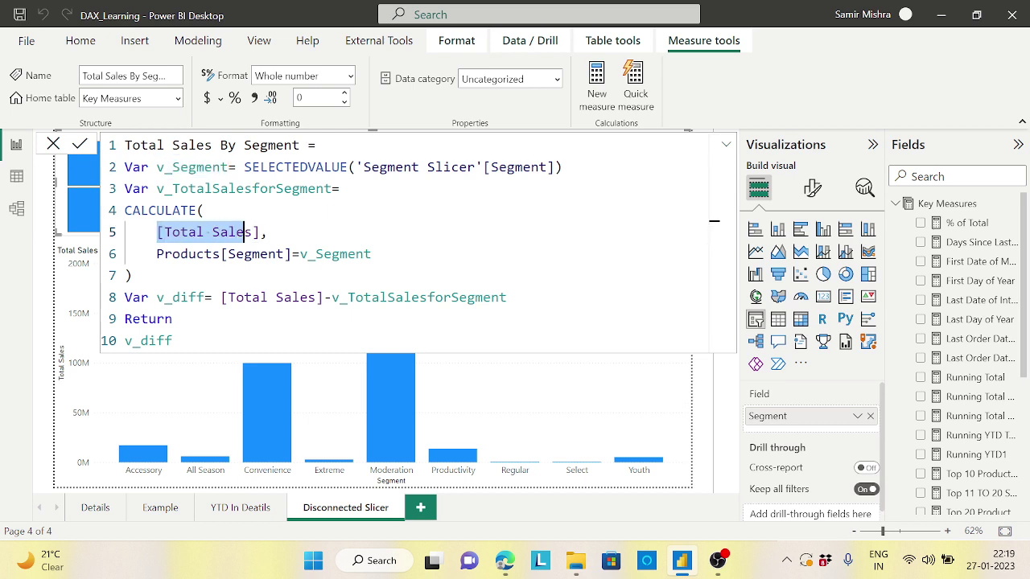
left_click(300, 254)
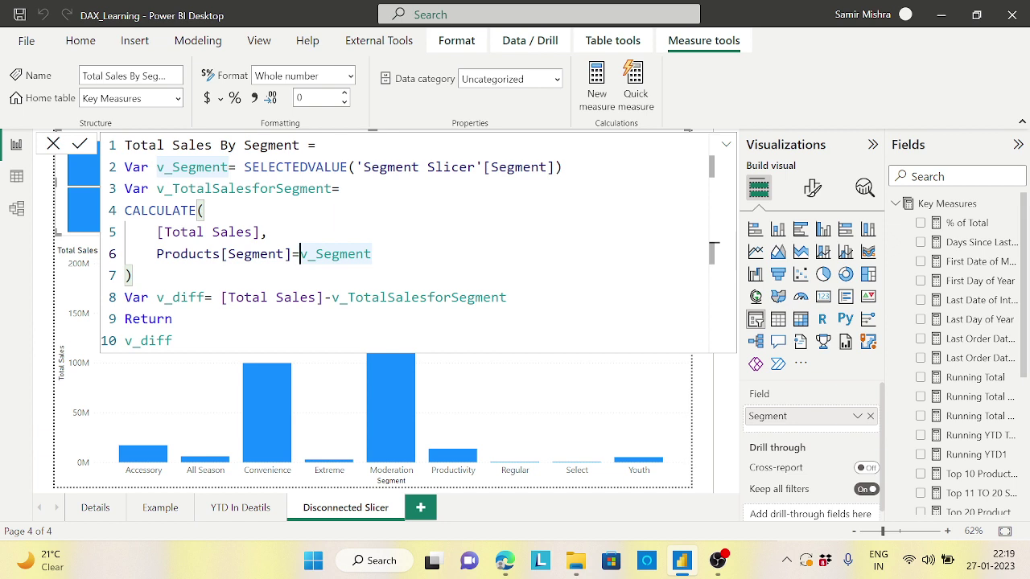
left_click(204, 297)
left_click_drag(221, 297, 317, 297)
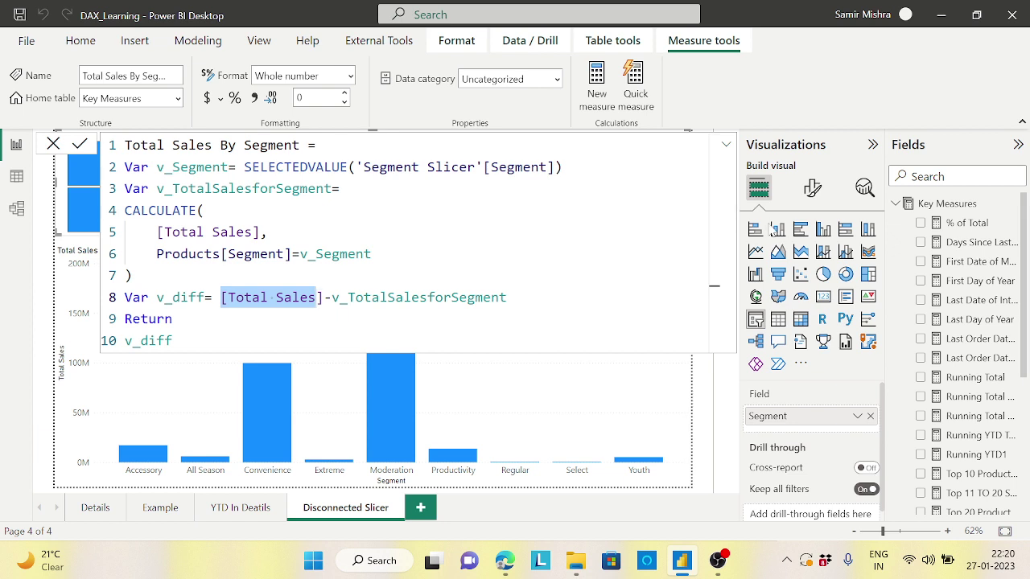
Leave the formula and replace Total Sales on the column chart's Y-axis with the Total Sales By Segment measure.
left_click(913, 208)
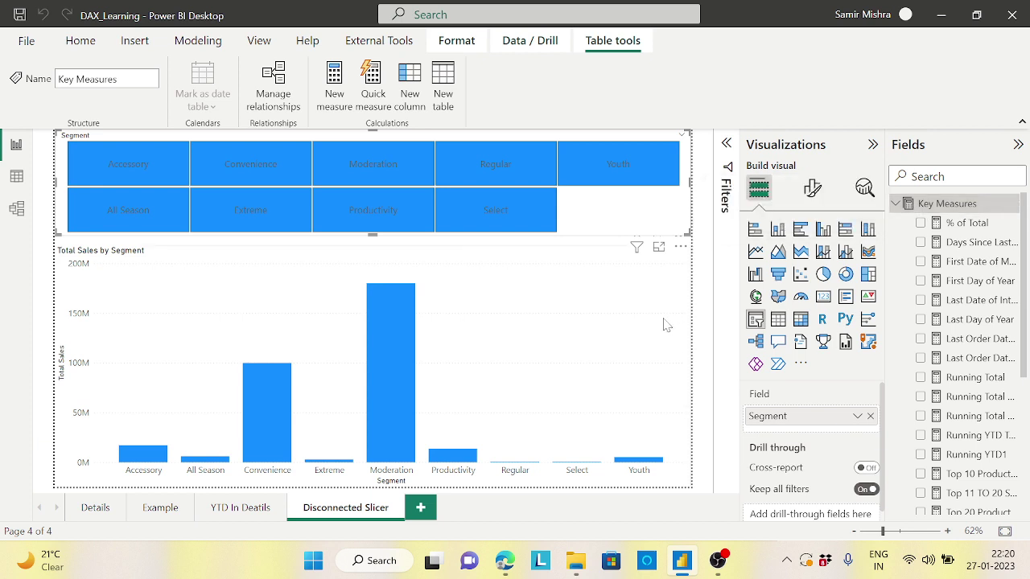
left_click(586, 341)
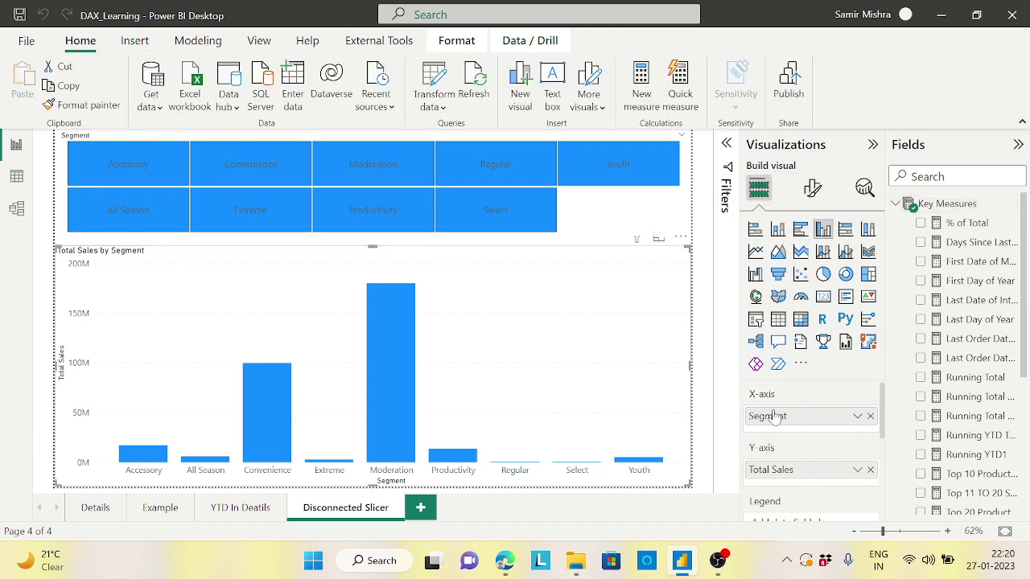
left_click(870, 470)
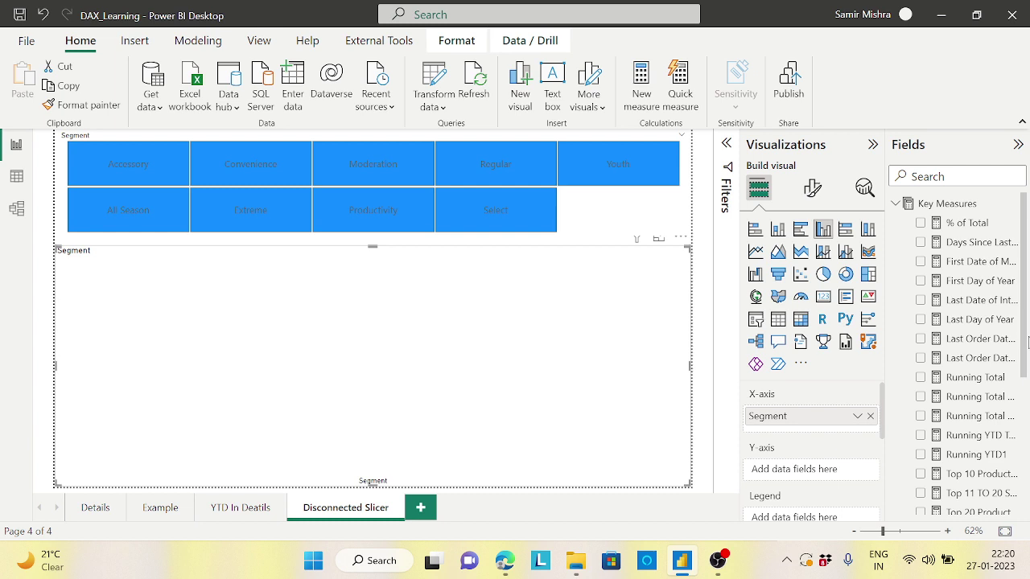
scroll(1026, 333, "down", 5)
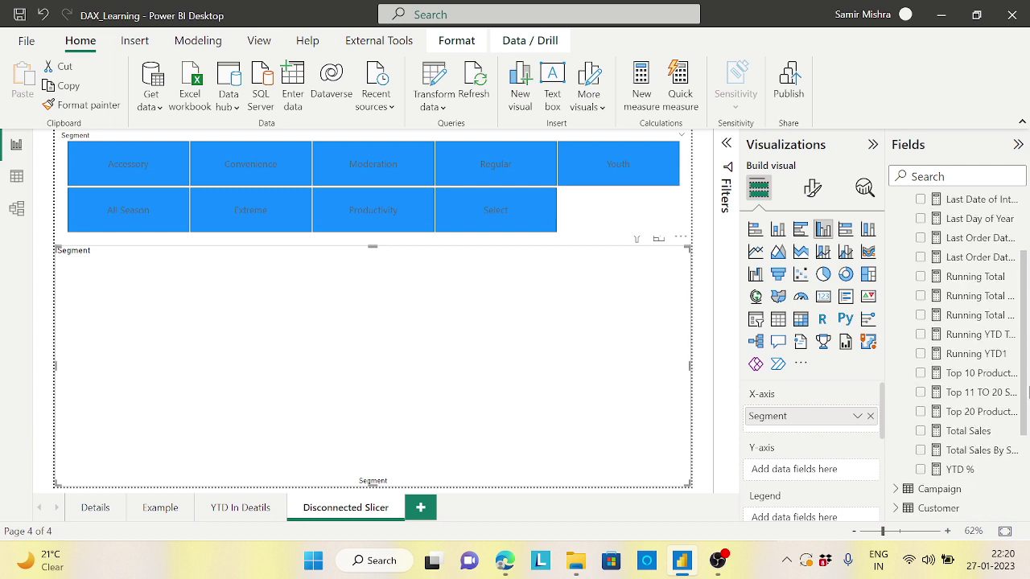
left_click_drag(980, 449, 793, 470)
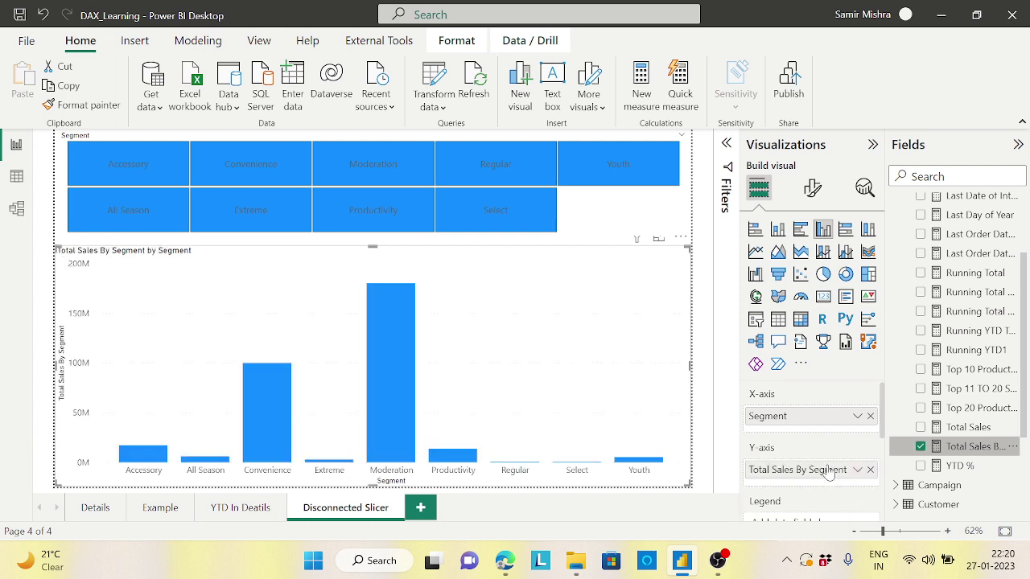
Turn on data labels for the Total Sales By Segment column chart.
left_click(812, 187)
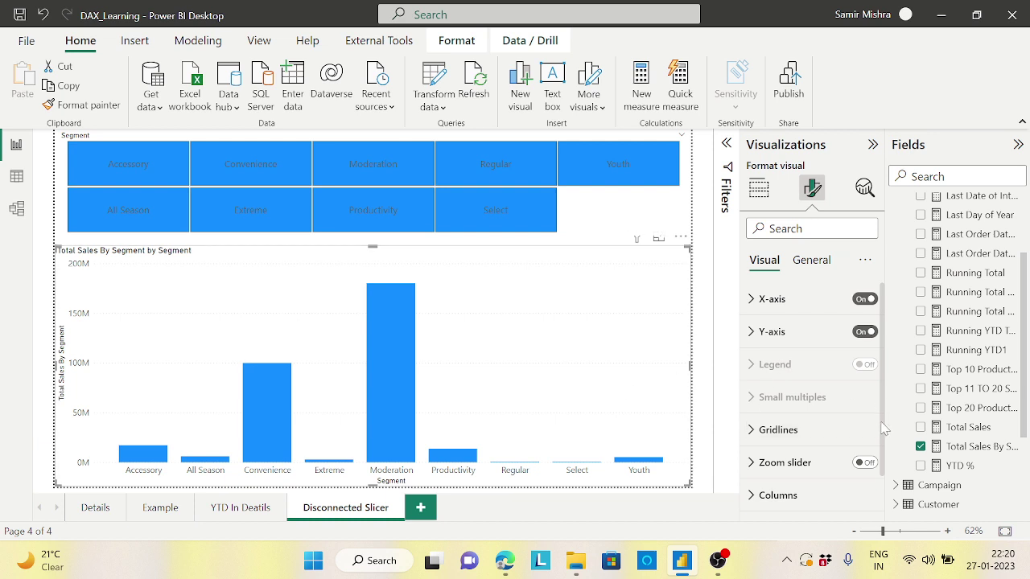
left_click(813, 266)
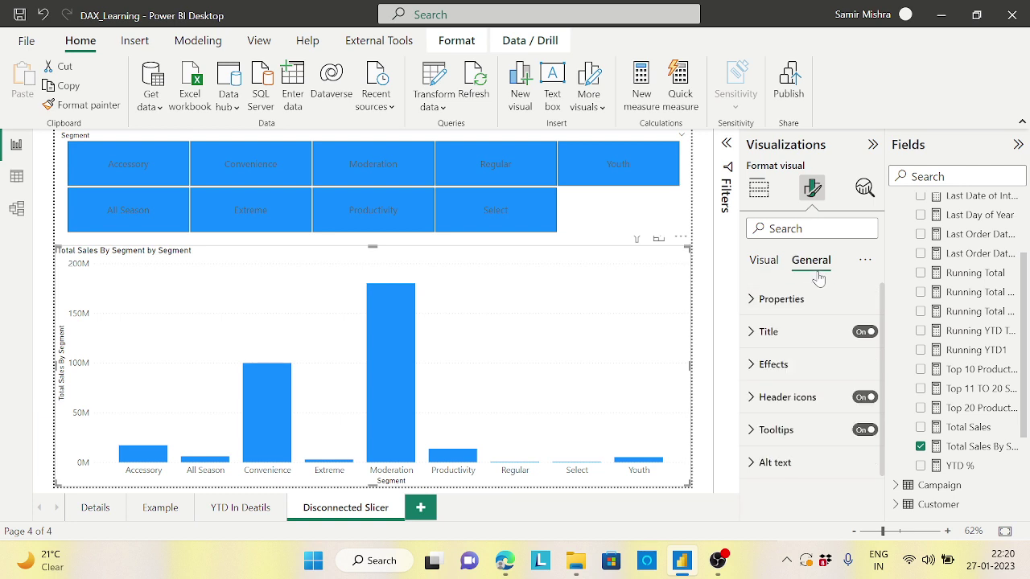
left_click(760, 260)
left_click_drag(883, 364, 881, 408)
left_click(865, 473)
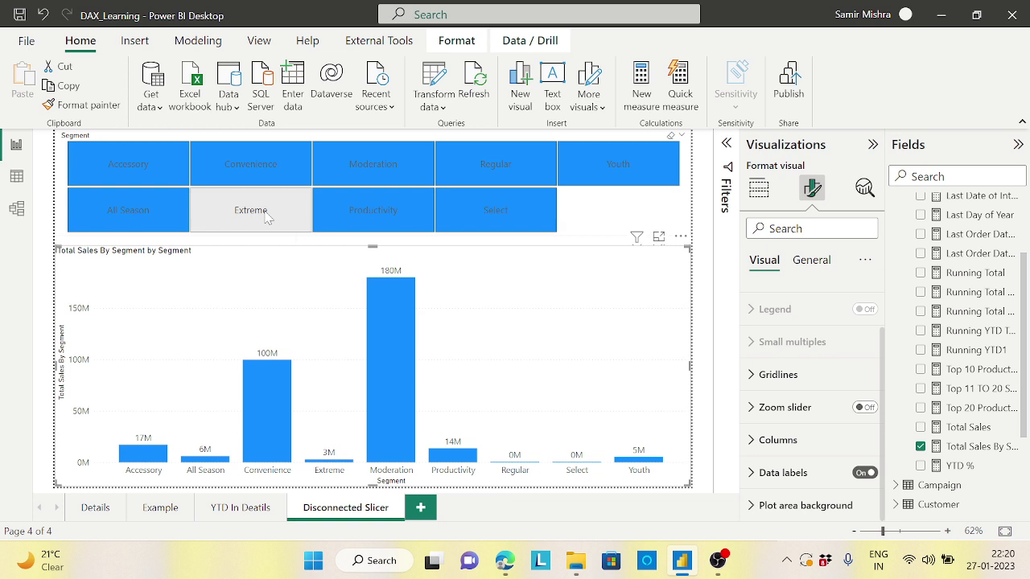
Select Extreme and then Productivity in the Segment slicer to check the difference values in the chart.
left_click(267, 216)
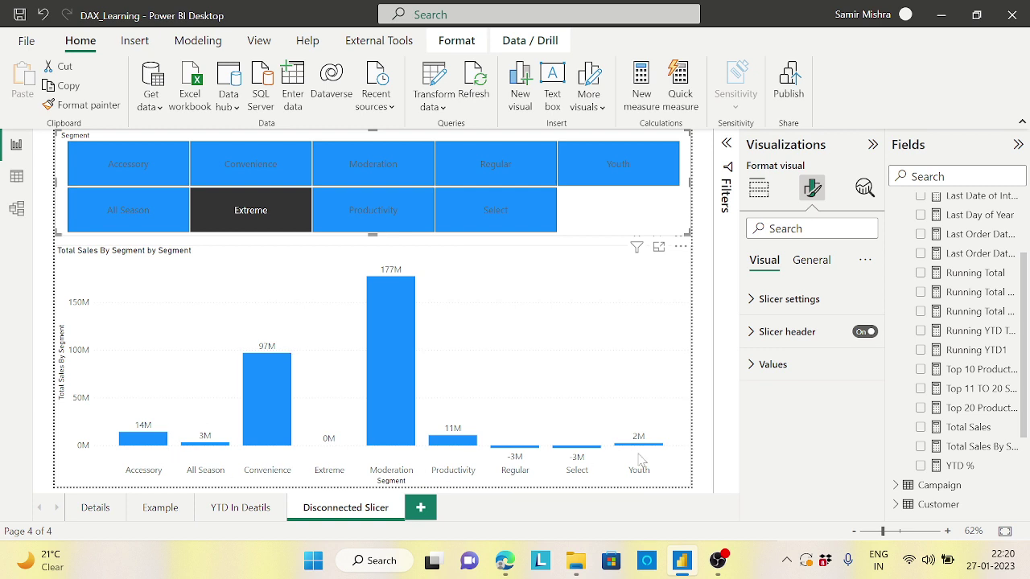
left_click(392, 217)
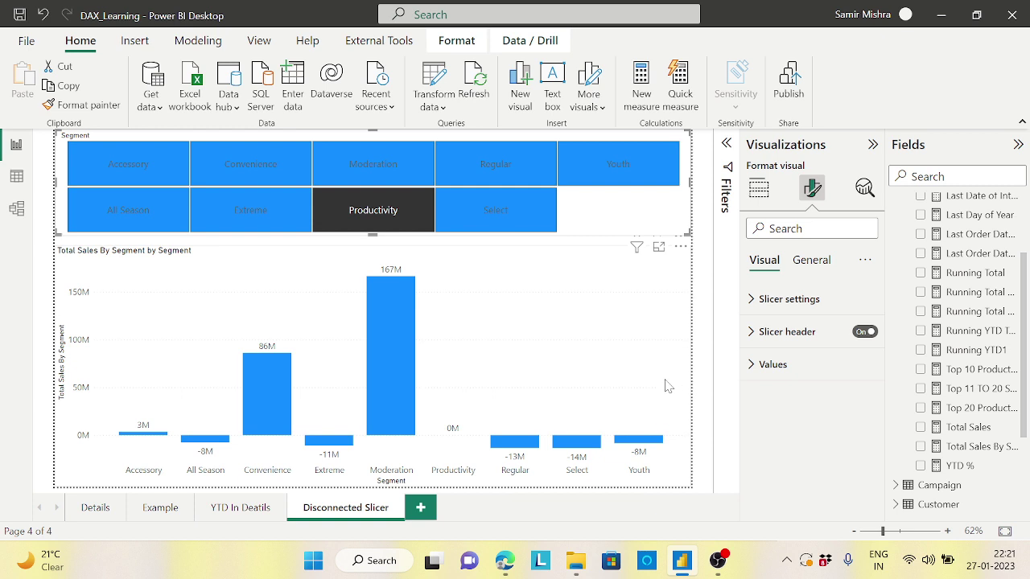
Open the conditional formatting settings for the column chart's default column color.
left_click(636, 338)
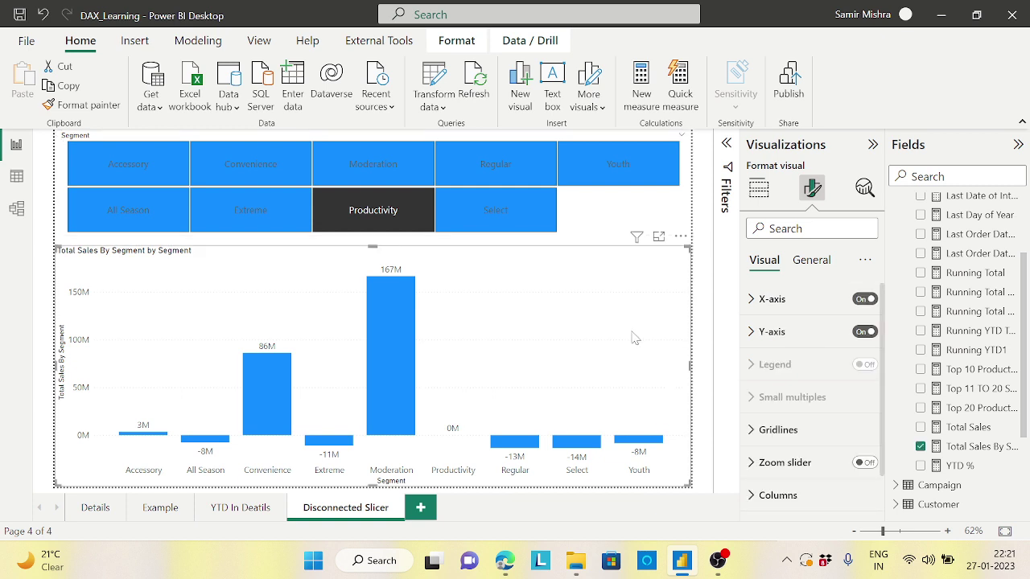
left_click(814, 261)
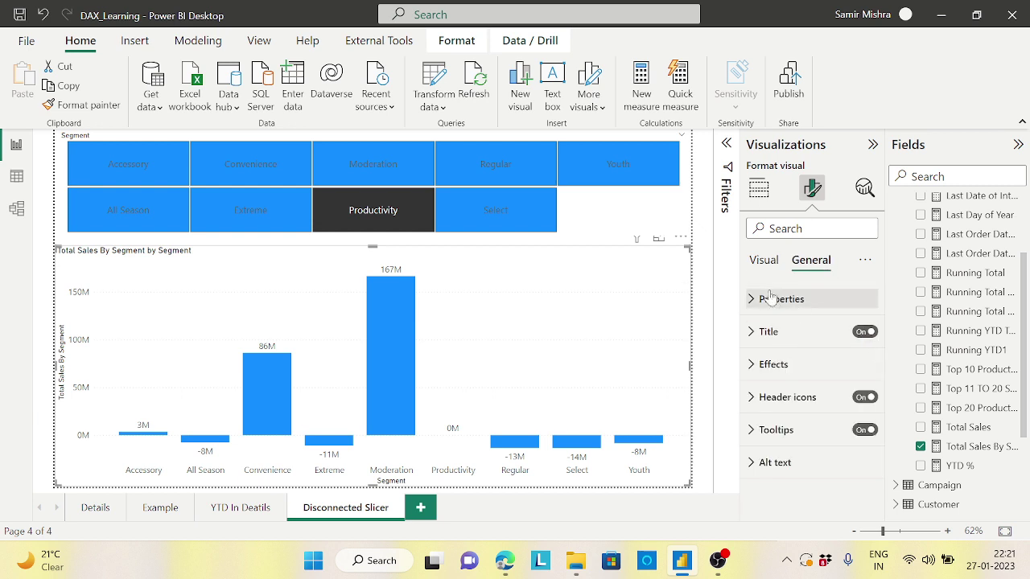
left_click(762, 264)
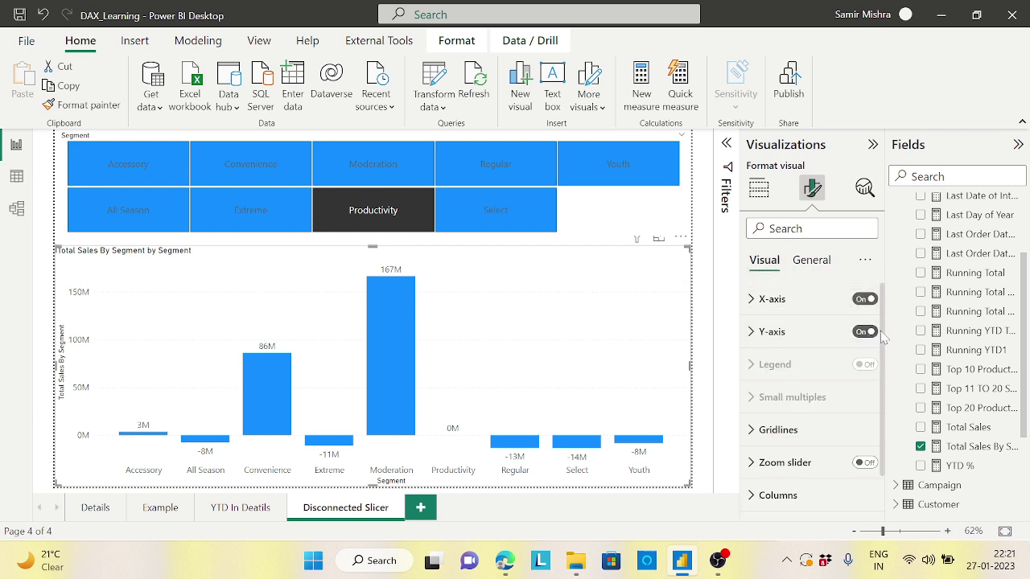
scroll(853, 322, "down", 2)
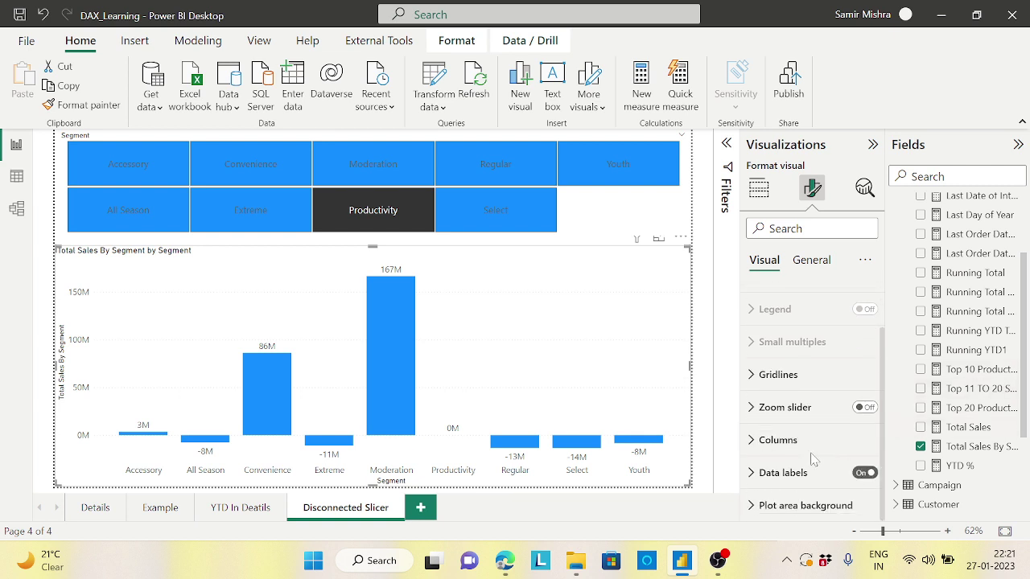
left_click(779, 440)
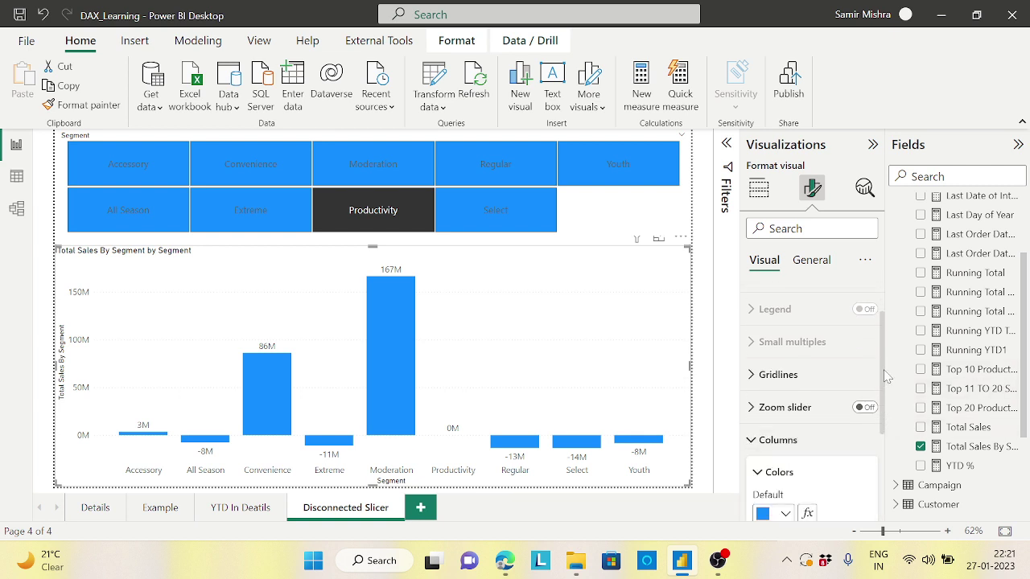
scroll(885, 402, "down", 3)
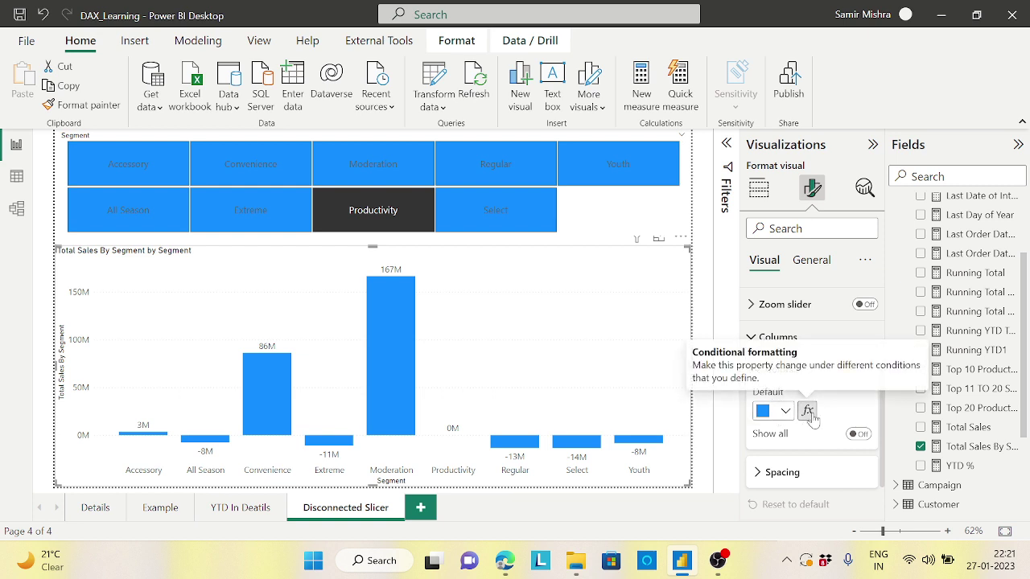
left_click(808, 411)
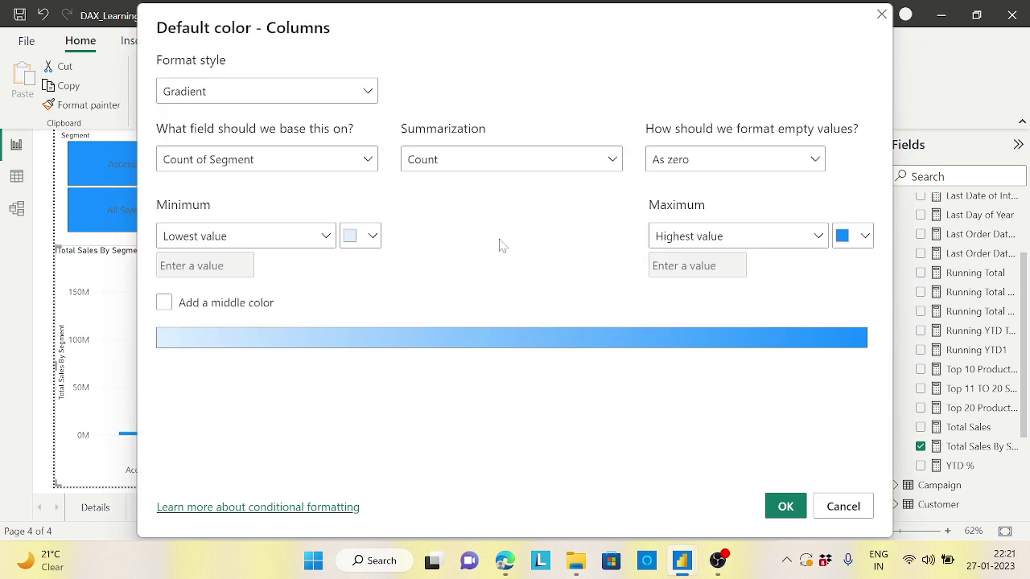
Set the column color's format style to Rules and base it on the Total Sales By Segment measure.
left_click(368, 92)
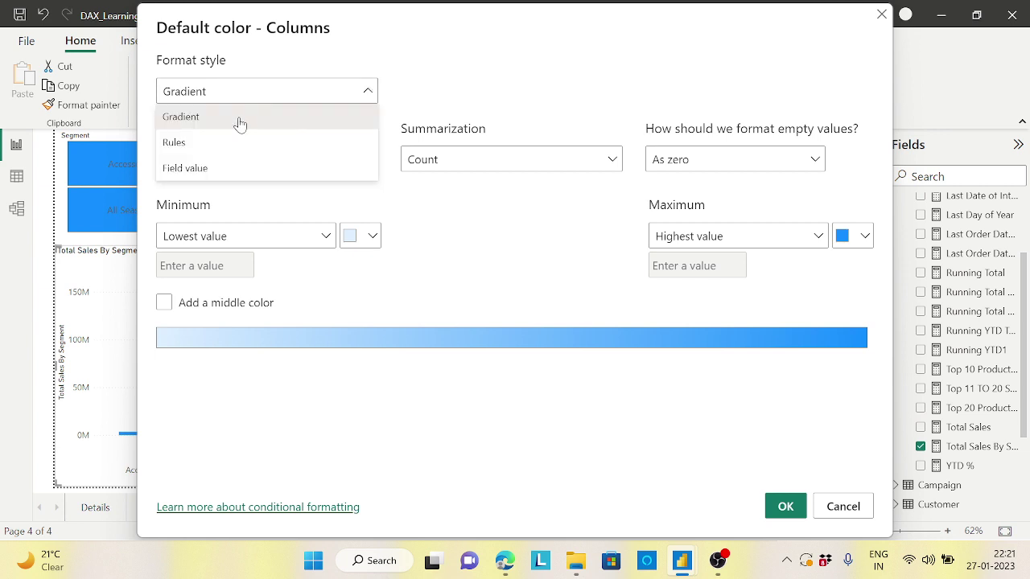
left_click(175, 143)
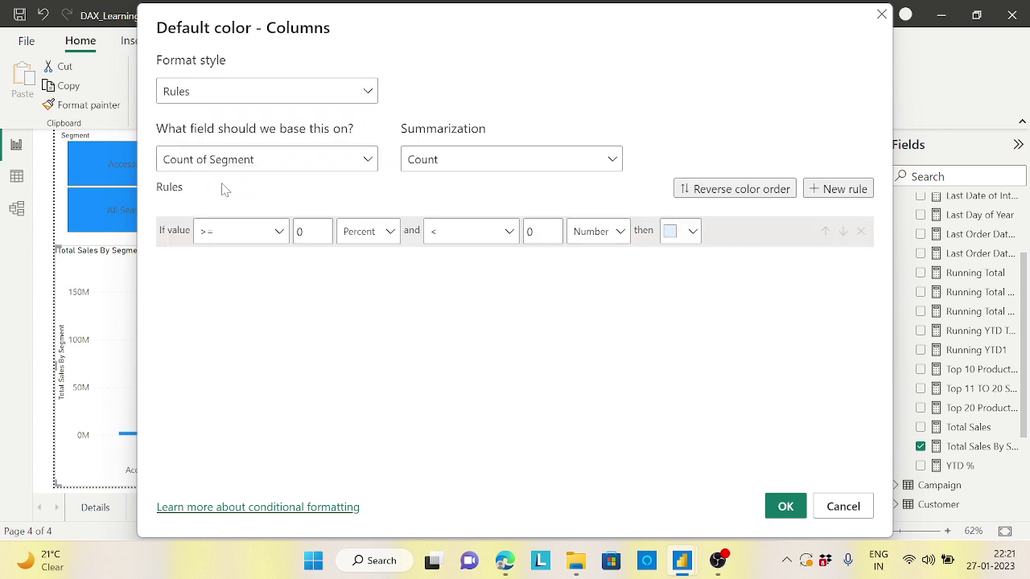
left_click(368, 160)
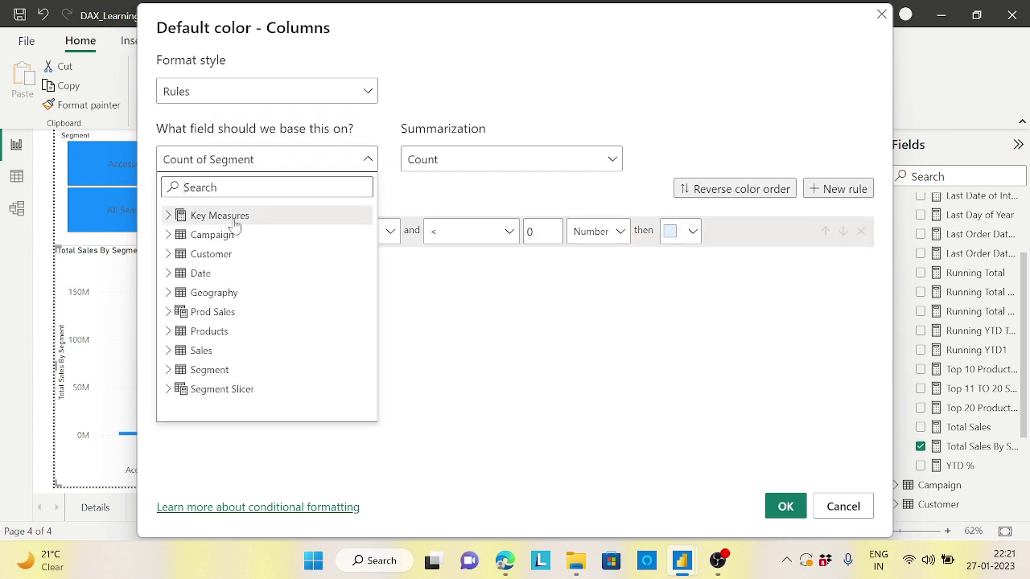
left_click(168, 216)
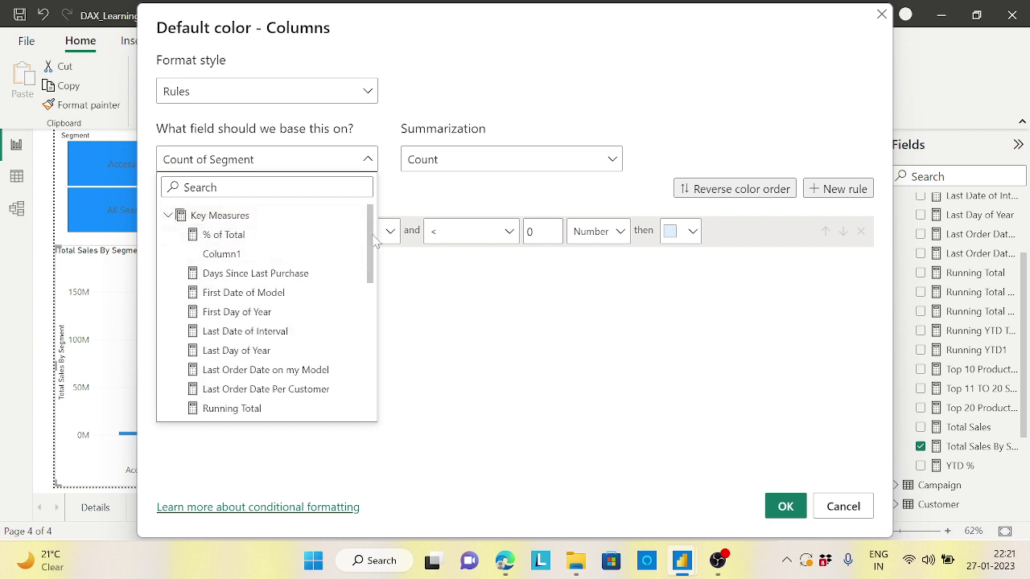
left_click_drag(374, 242, 375, 346)
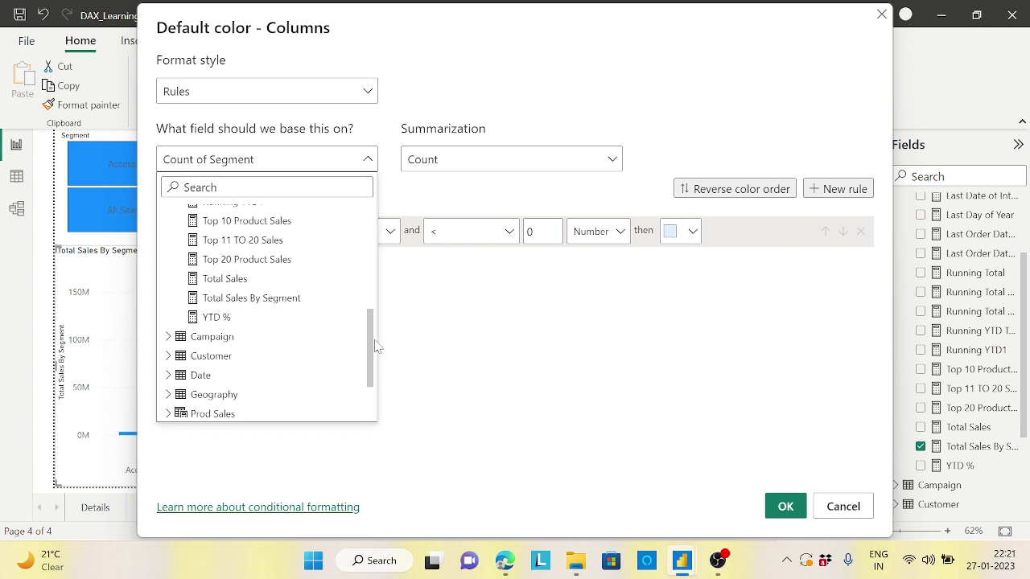
left_click(285, 298)
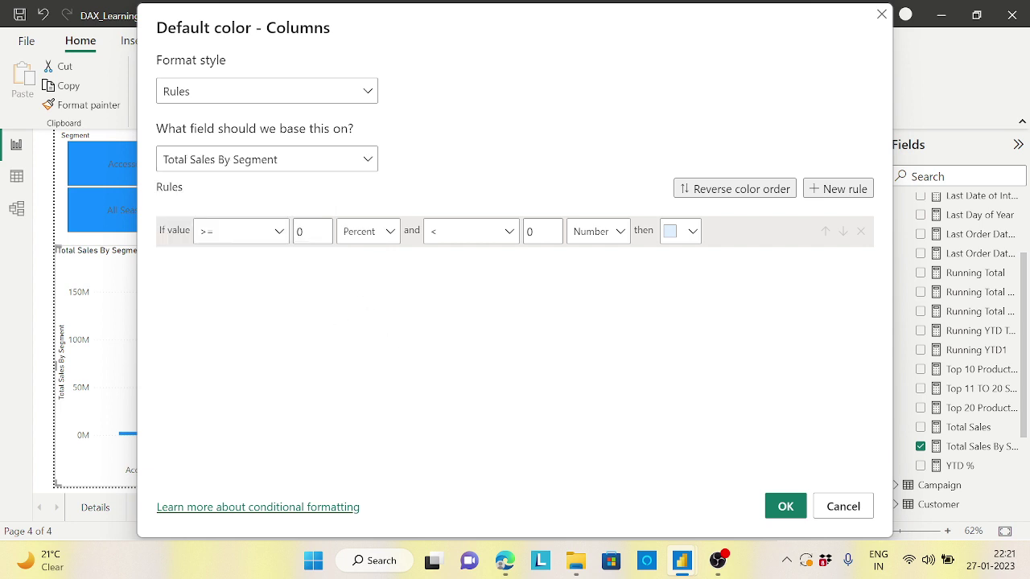
Define the rule as >= Min Number and < 0 Number with the red theme color, and apply it.
key("BackSpace")
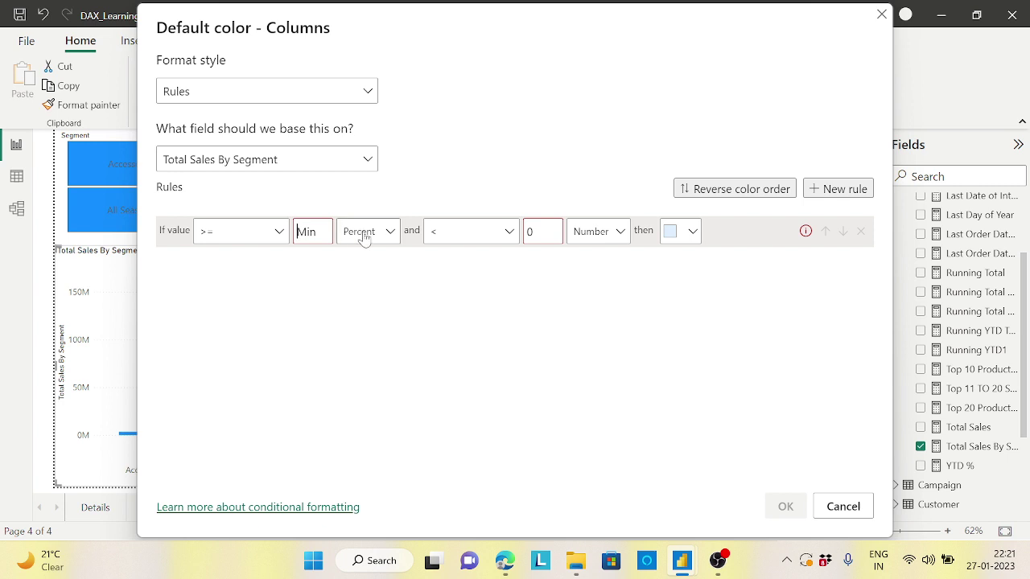
left_click(393, 232)
left_click(362, 259)
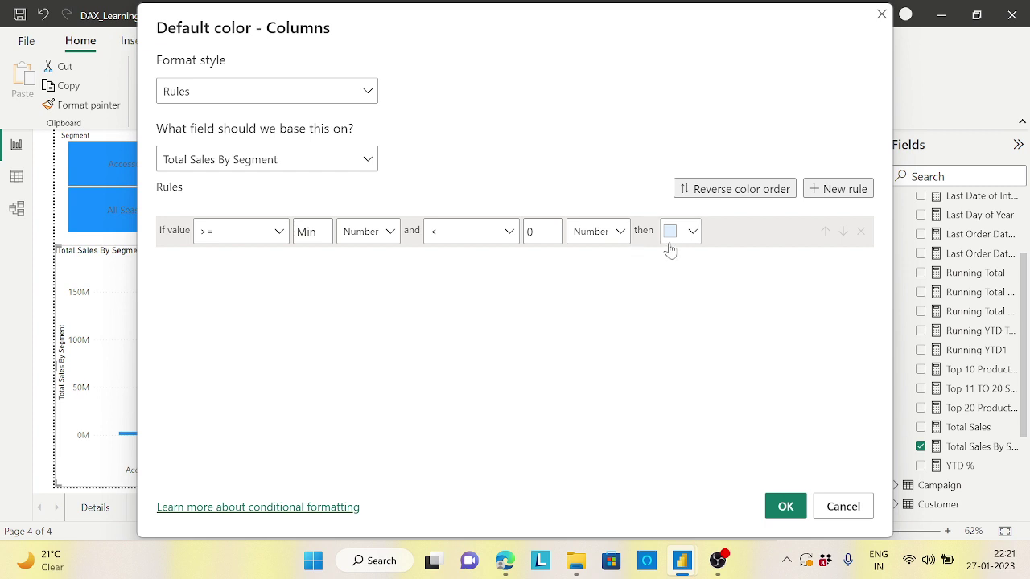
left_click(691, 232)
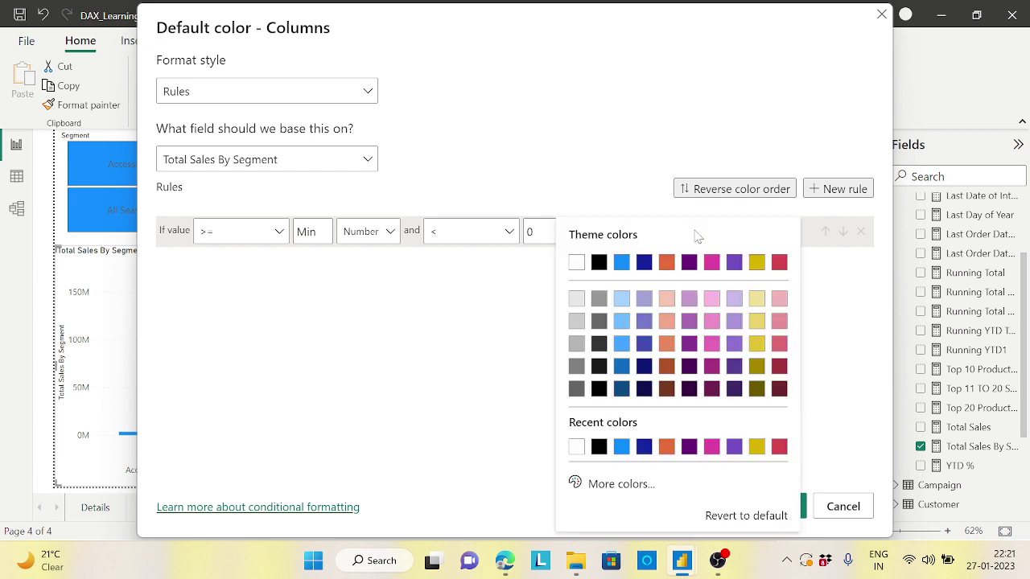
left_click(781, 264)
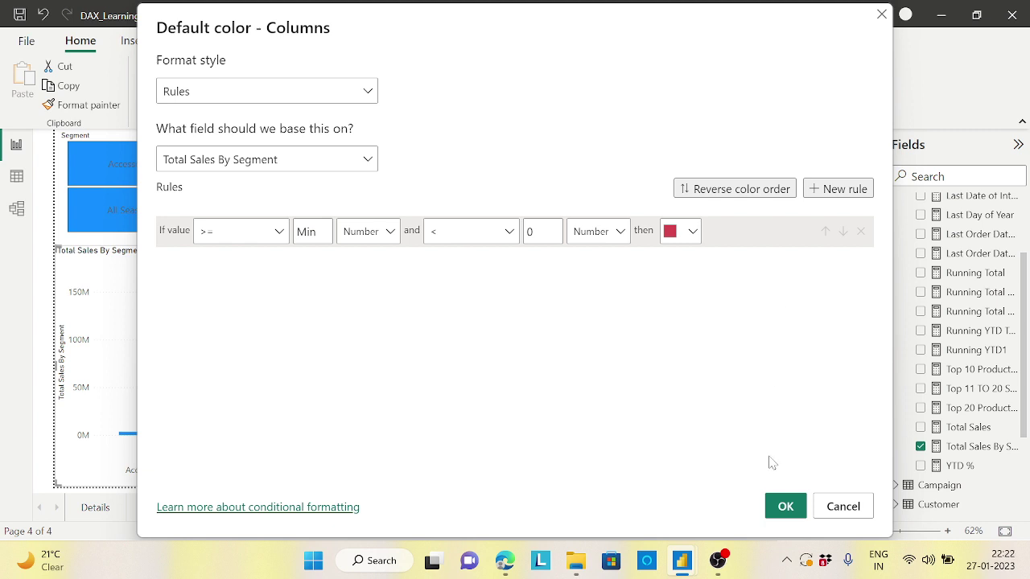
left_click(784, 507)
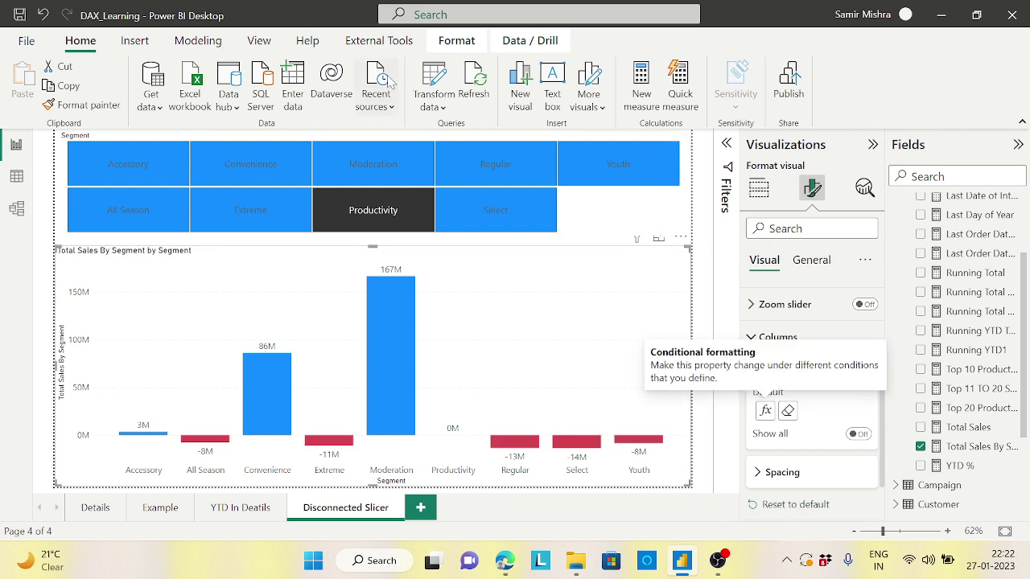
Test the conditional colors by selecting Convenience, Regular, Select and Productivity in turn in the Segment slicer.
left_click(270, 166)
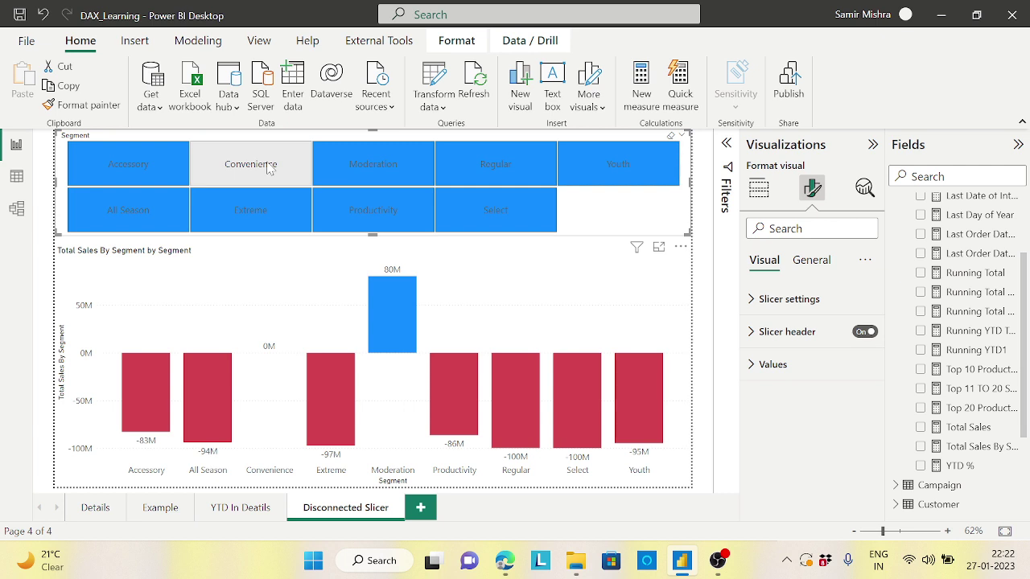
left_click(269, 167)
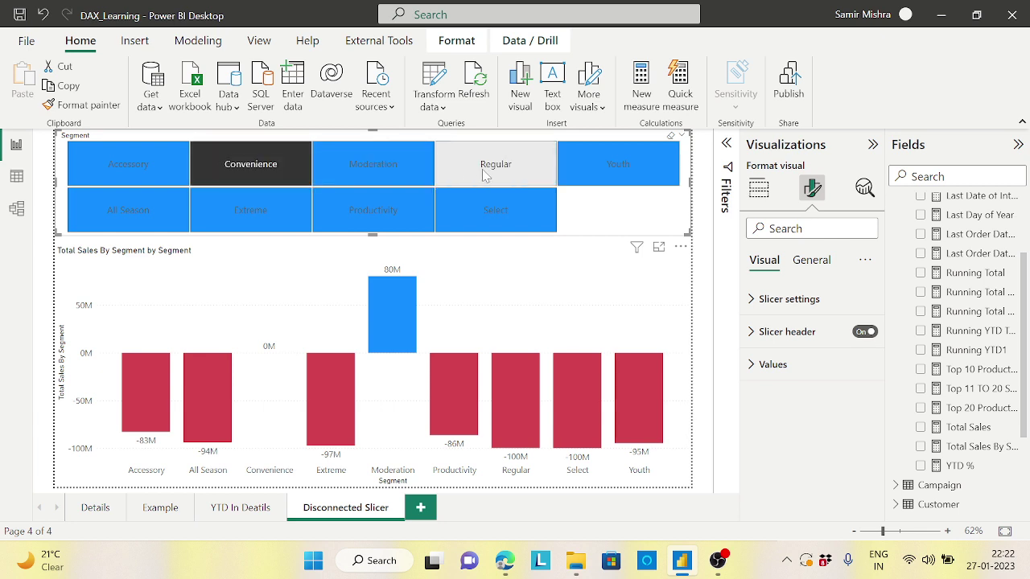
left_click(498, 171)
left_click(521, 217)
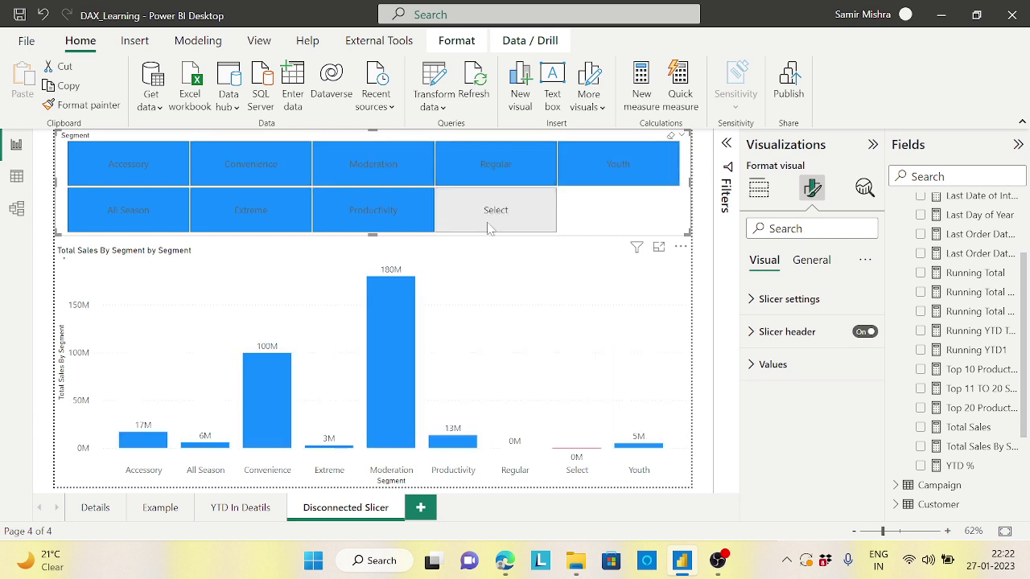
left_click(390, 227)
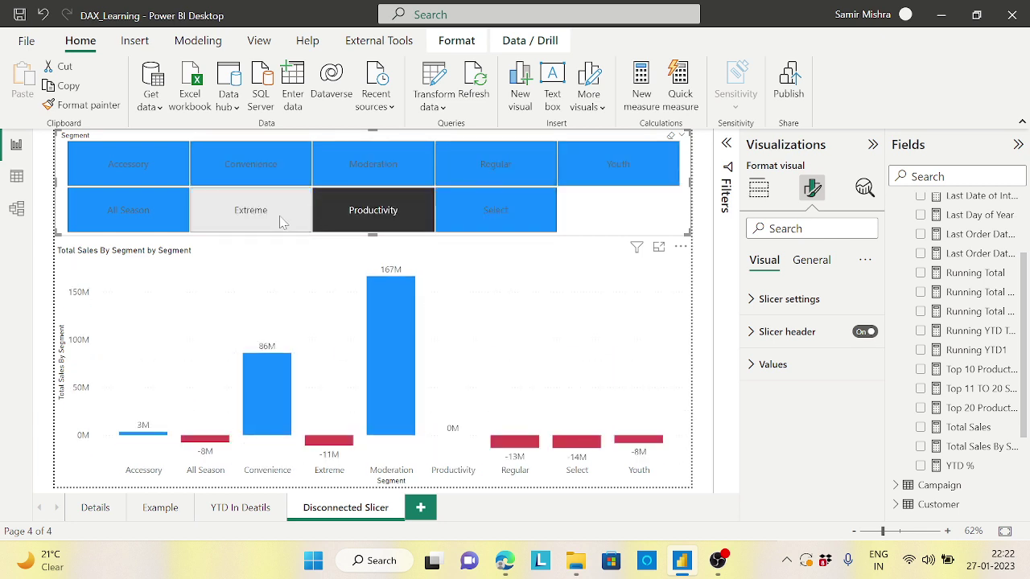